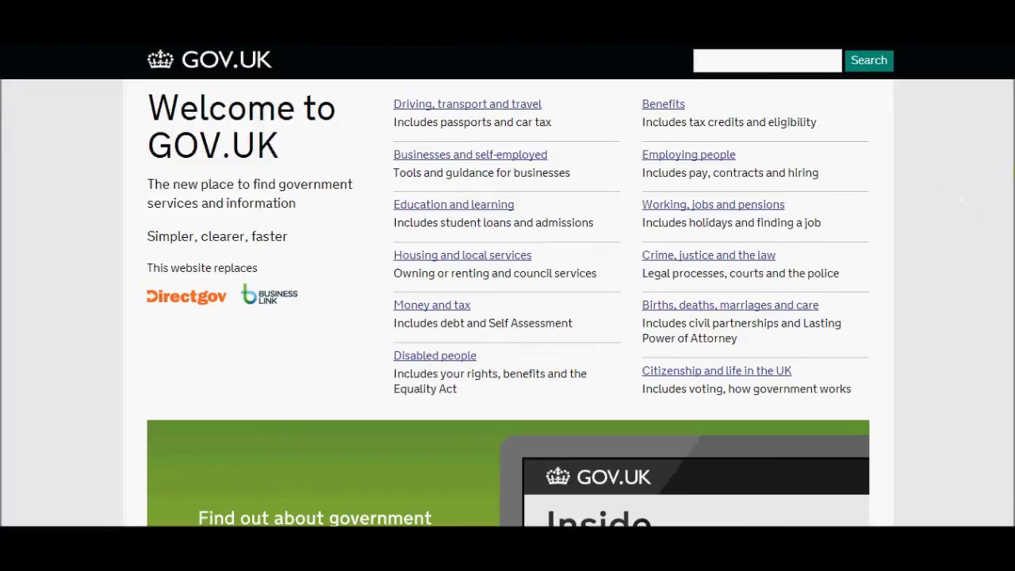
Scroll the GOV.UK homepage down to the Most active on GOV.UK links
{"action": "scroll", "coordinate": [961, 200], "scroll_direction": "down", "scroll_amount": 5}
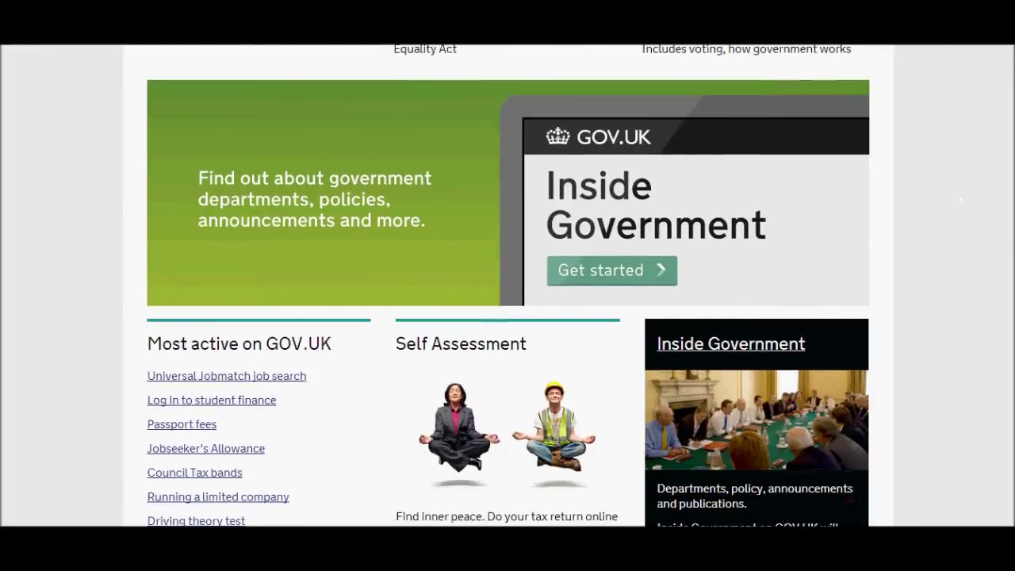
{"action": "scroll", "coordinate": [961, 200], "scroll_direction": "down", "scroll_amount": 2}
{"action": "scroll", "coordinate": [961, 200], "scroll_direction": "down", "scroll_amount": 1}
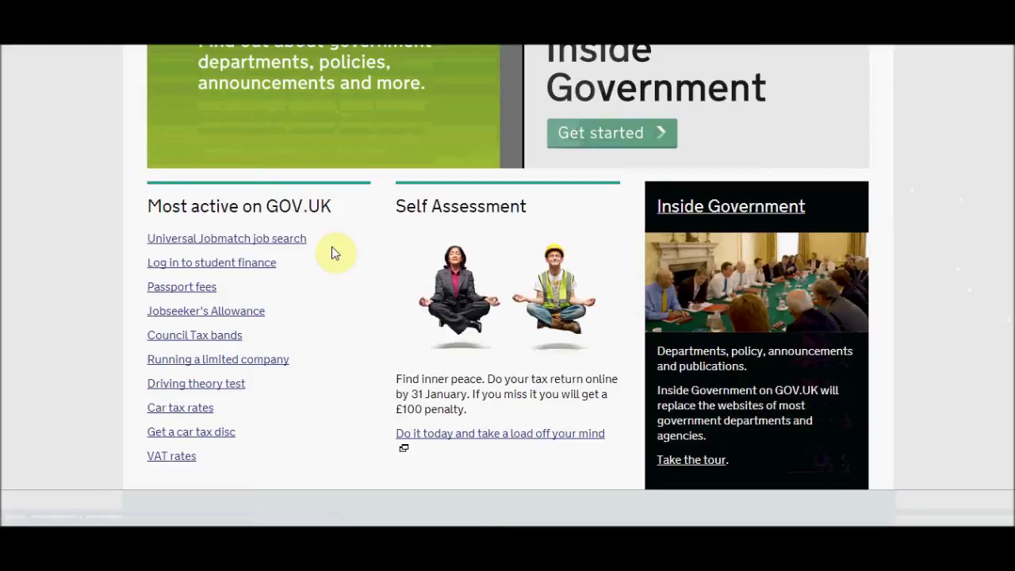
Go from Universal Jobmatch job search through its login page to the Government Gateway registration form
{"action": "left_click", "coordinate": [286, 240]}
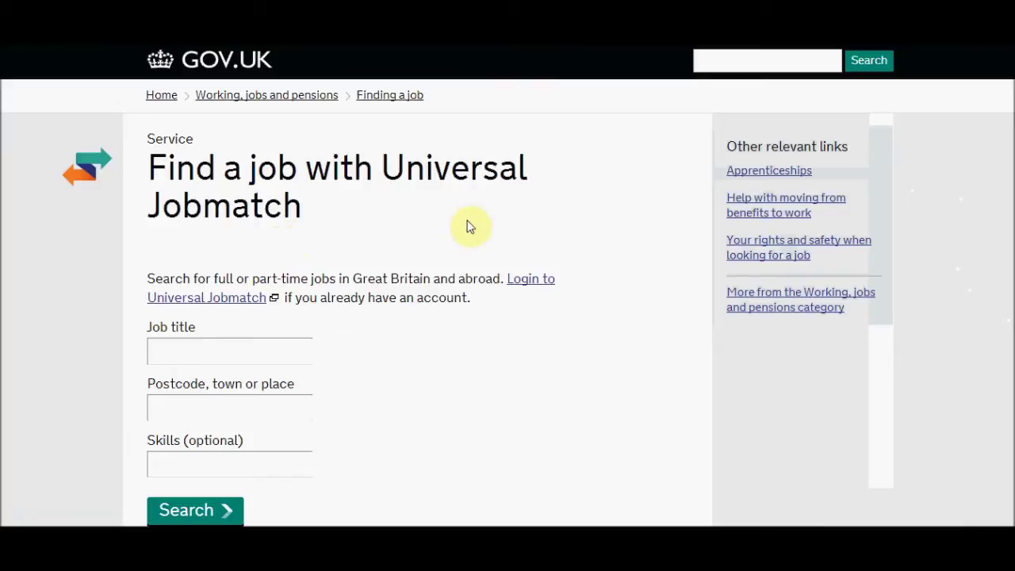
{"action": "left_click", "coordinate": [533, 281]}
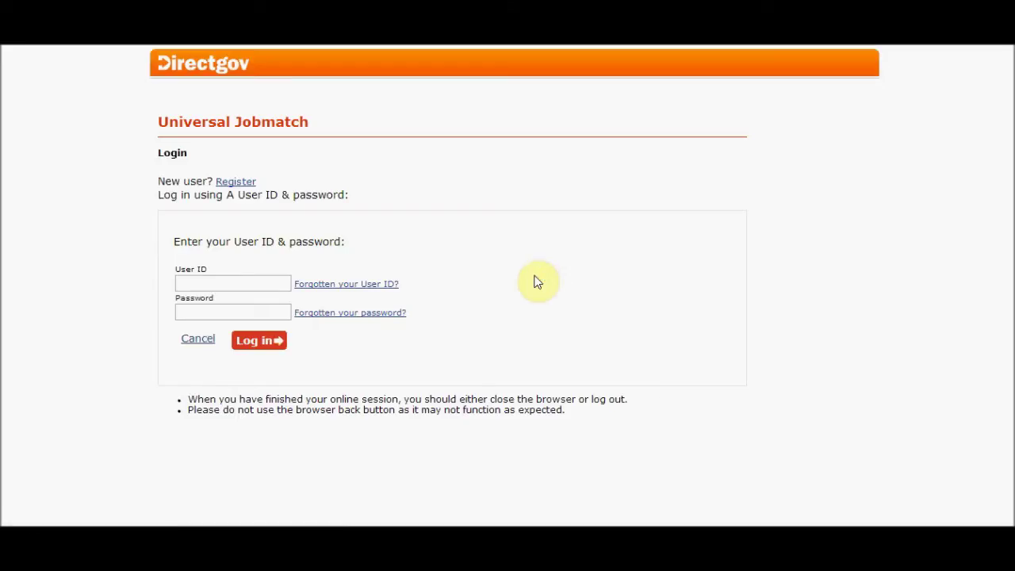
{"action": "left_click", "coordinate": [238, 182]}
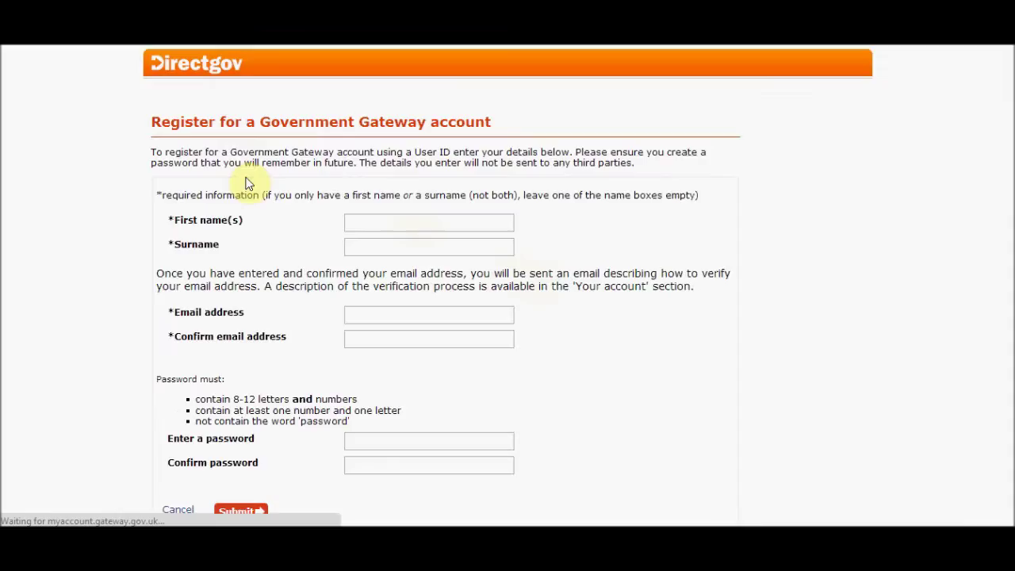
Fill in the user's first name, surname and email address on the registration form
{"action": "left_click", "coordinate": [371, 222]}
{"action": "type", "text": "john"}
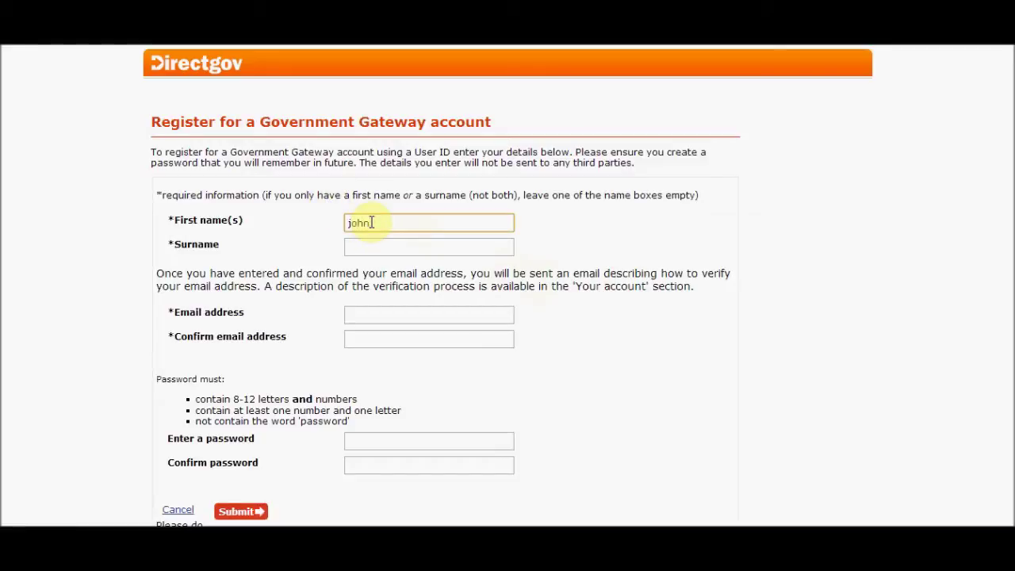
{"action": "left_click", "coordinate": [361, 243]}
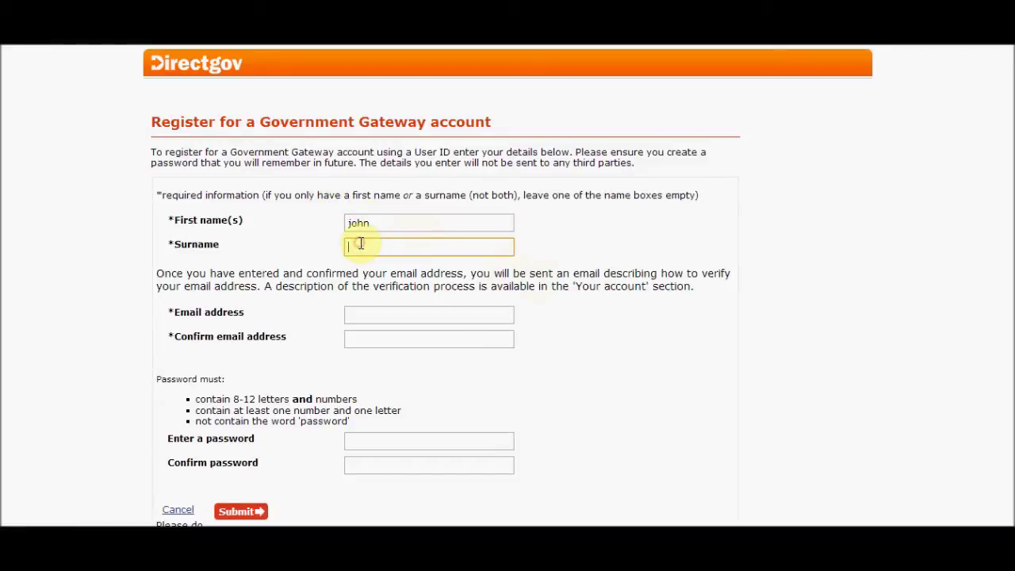
{"action": "type", "text": "adviser"}
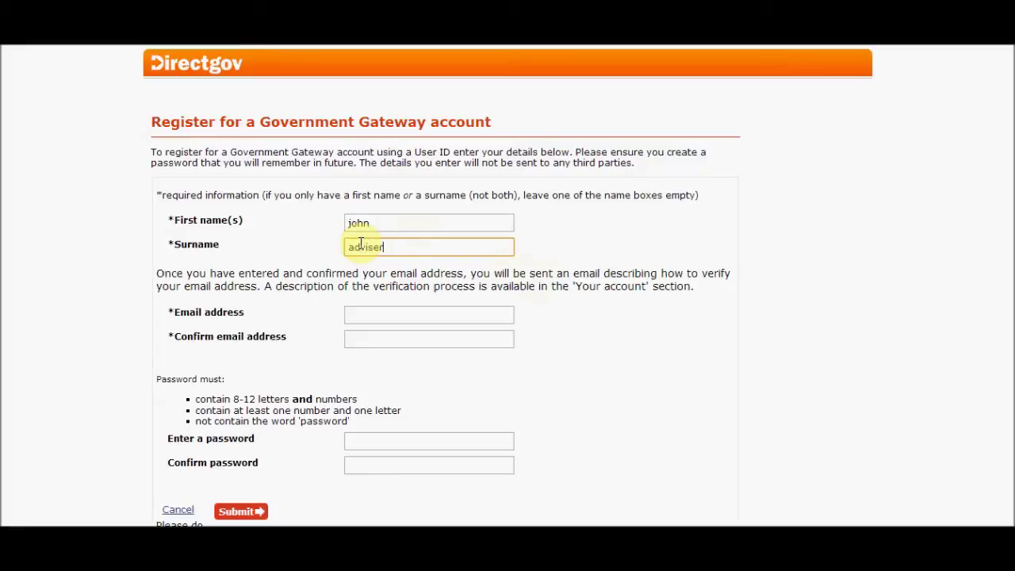
{"action": "left_click", "coordinate": [371, 314]}
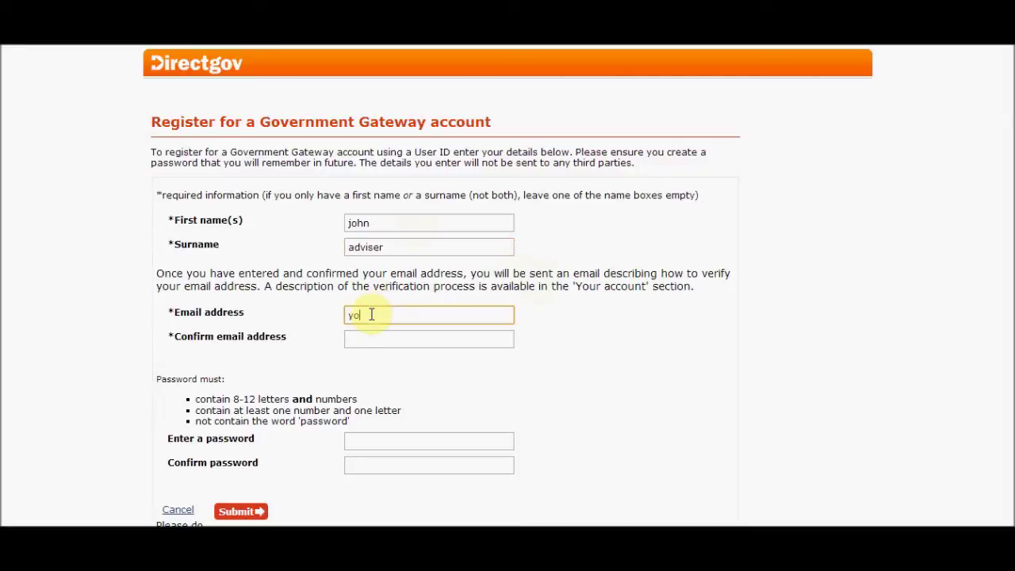
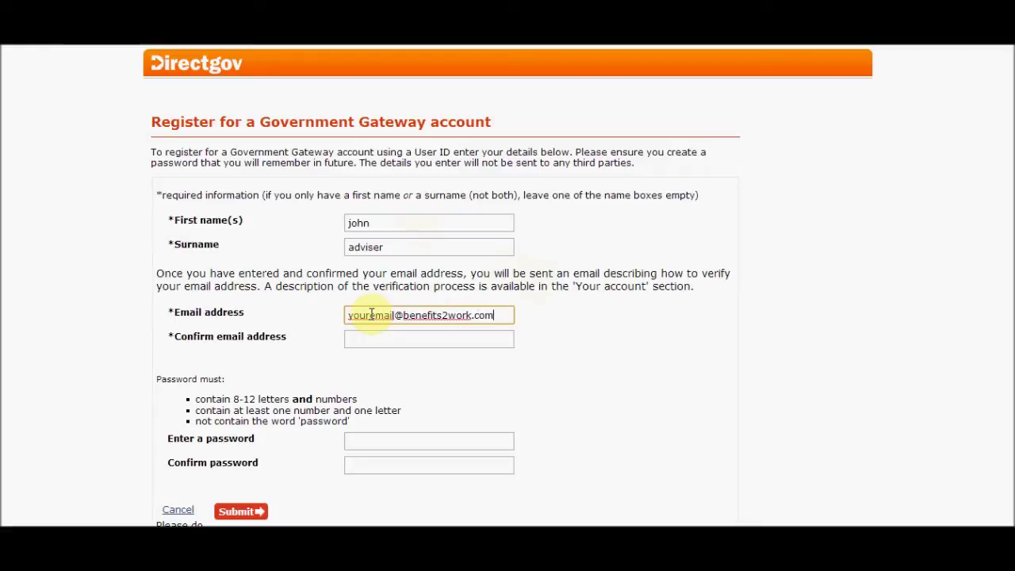
{"action": "left_click", "coordinate": [367, 340]}
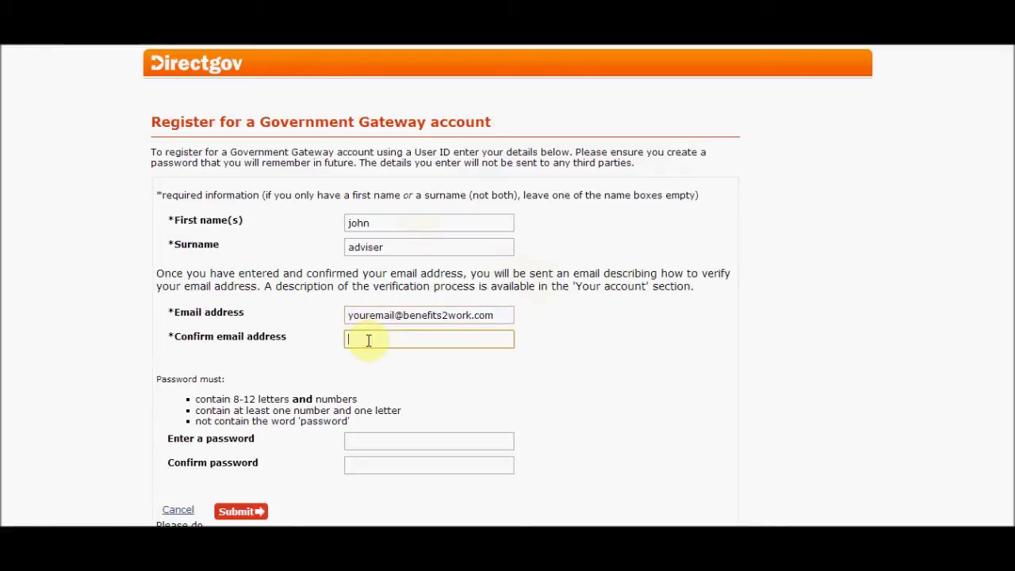
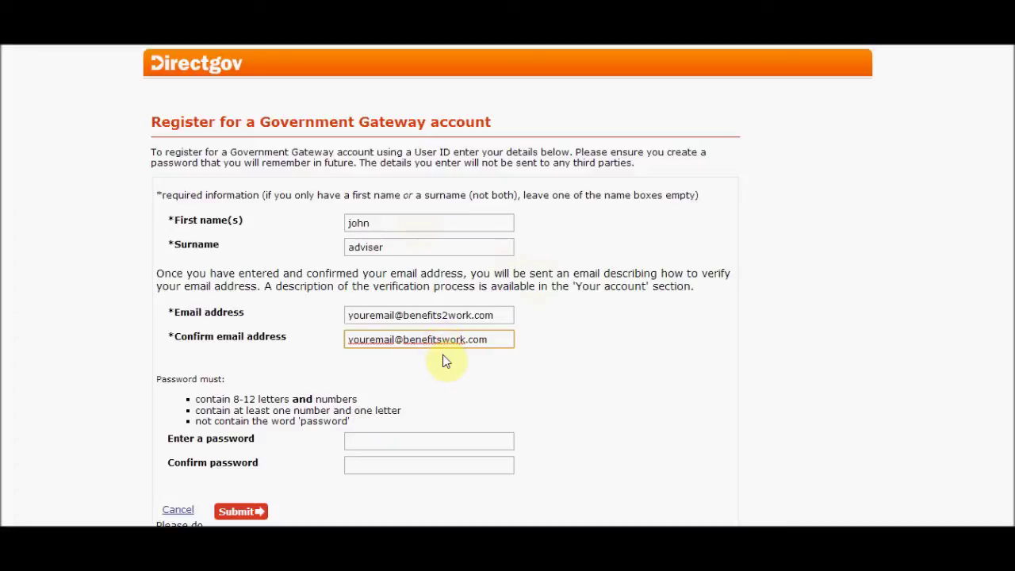
Retype and correct the confirmation email, enter the password twice, and submit the registration
{"action": "type", "text": "2"}
{"action": "left_click", "coordinate": [370, 438]}
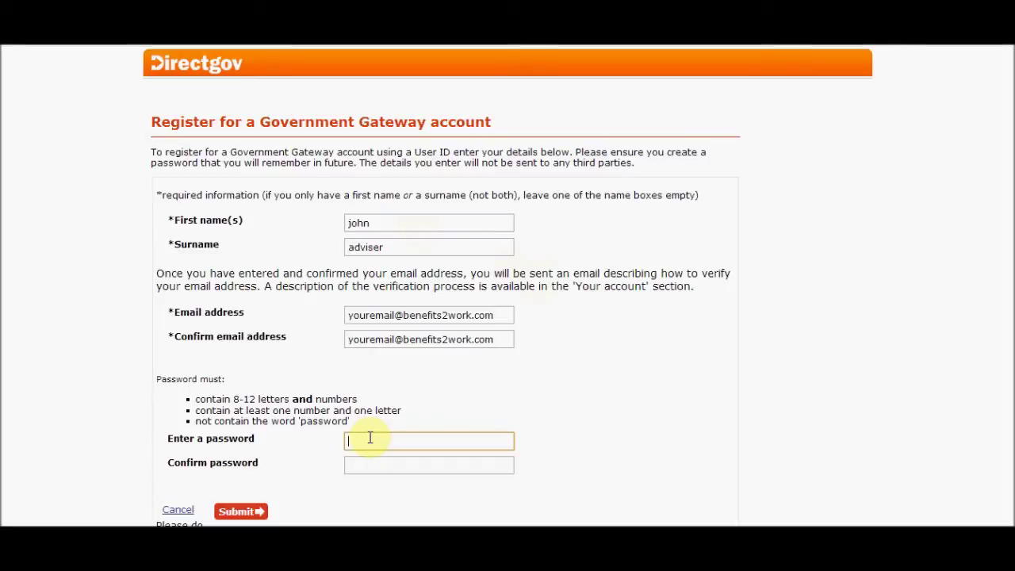
{"action": "type", "text": "•••••"}
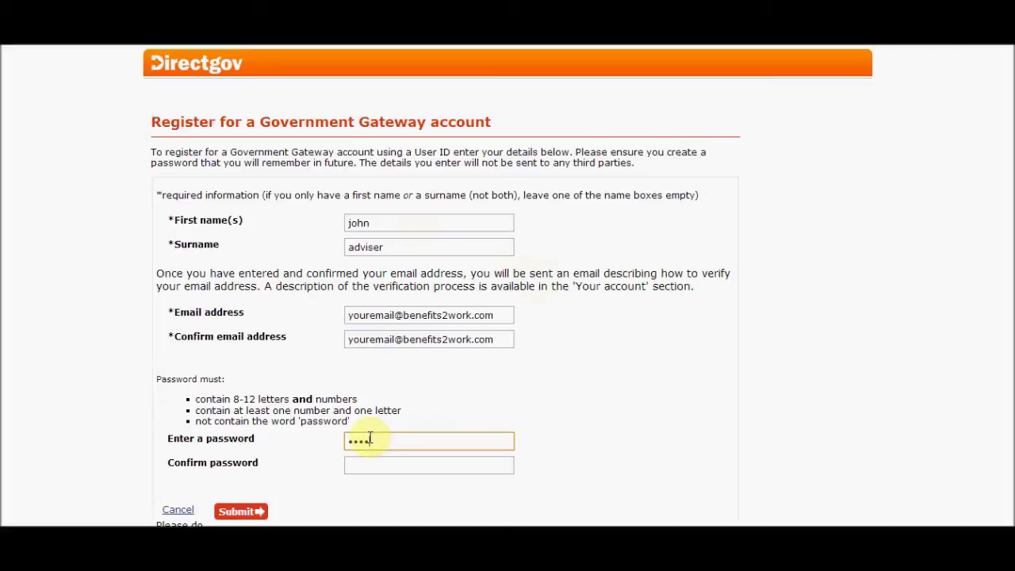
{"action": "type", "text": "•••••••"}
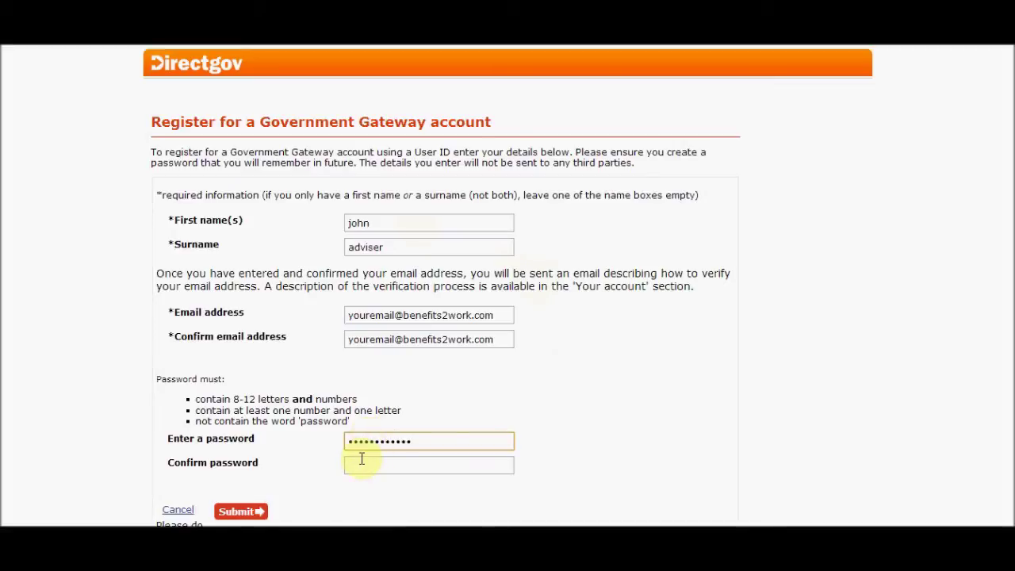
{"action": "left_click", "coordinate": [359, 459]}
{"action": "type", "text": "••••••••"}
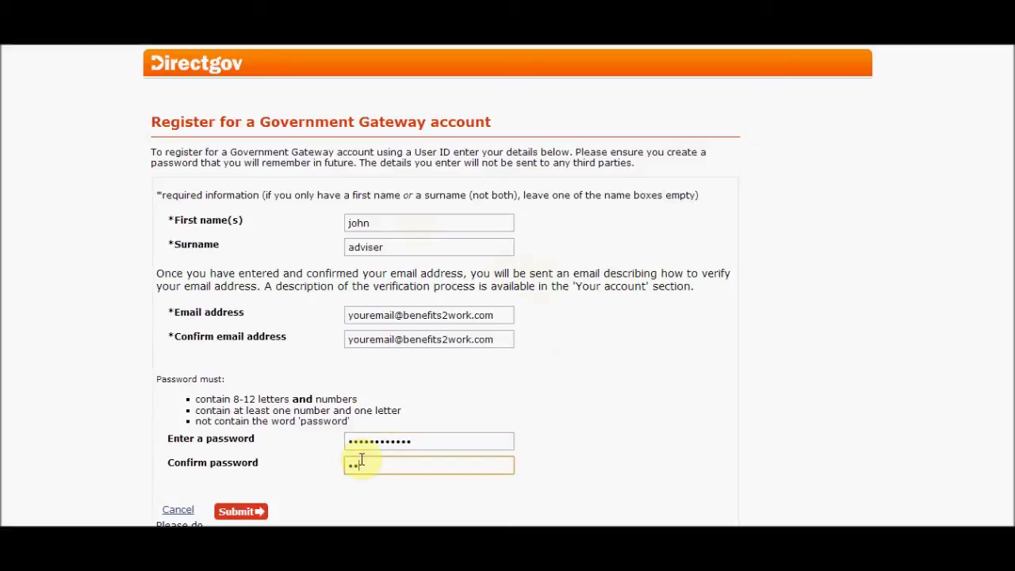
{"action": "type", "text": "••••"}
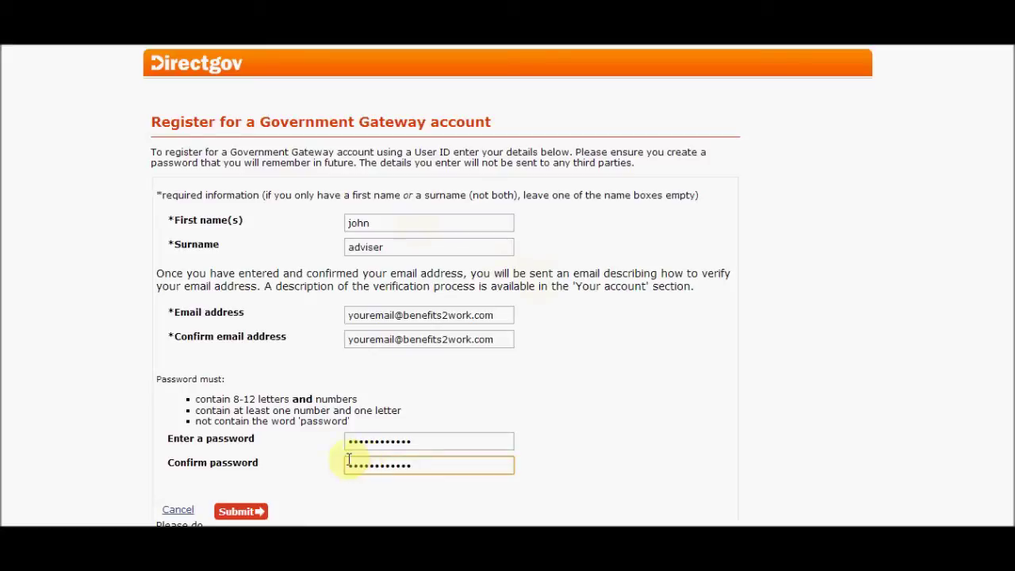
{"action": "left_click", "coordinate": [250, 514]}
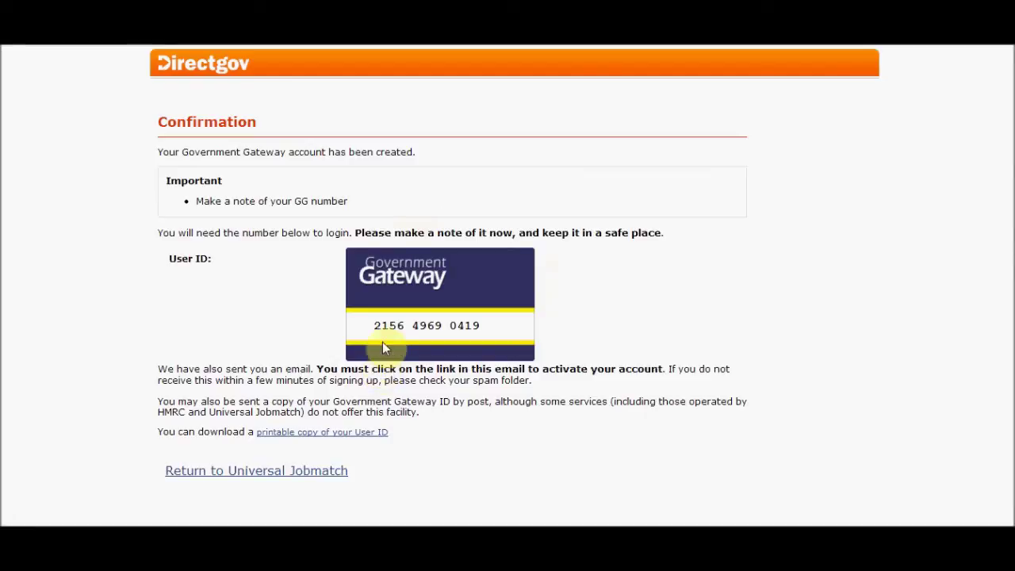
Select the new User ID on the confirmation page and copy it
{"action": "left_click_drag", "start_coordinate": [376, 328], "coordinate": [478, 330]}
{"action": "right_click", "coordinate": [477, 329]}
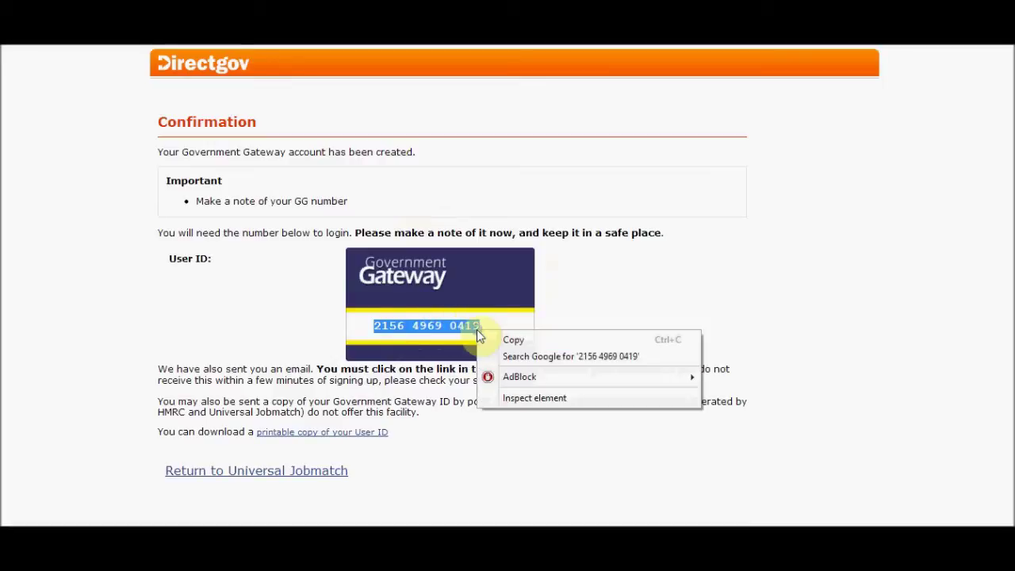
{"action": "left_click", "coordinate": [502, 342]}
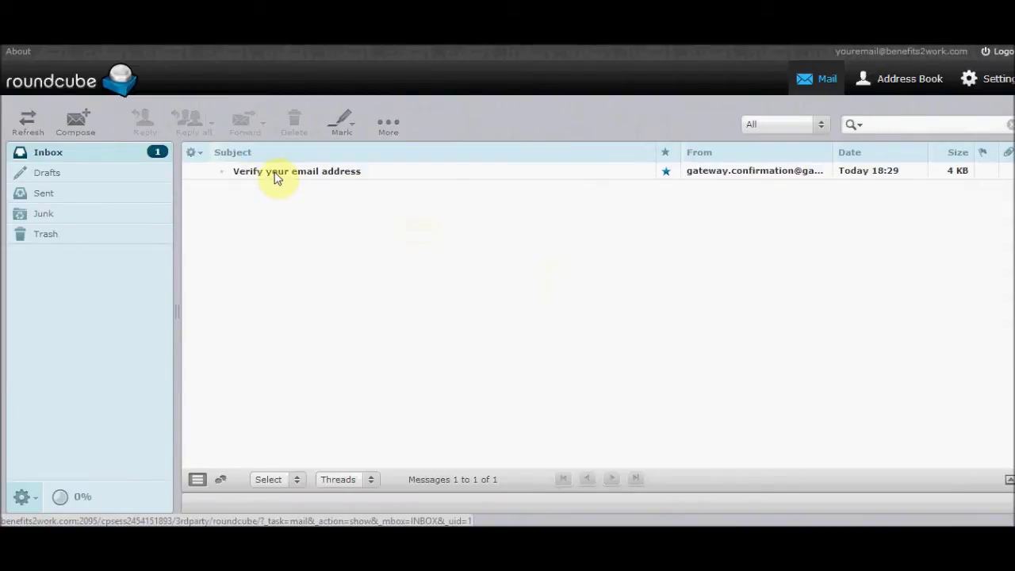
Open the 'Verify your email address' message in Roundcube and follow its verification link
{"action": "left_click", "coordinate": [276, 178]}
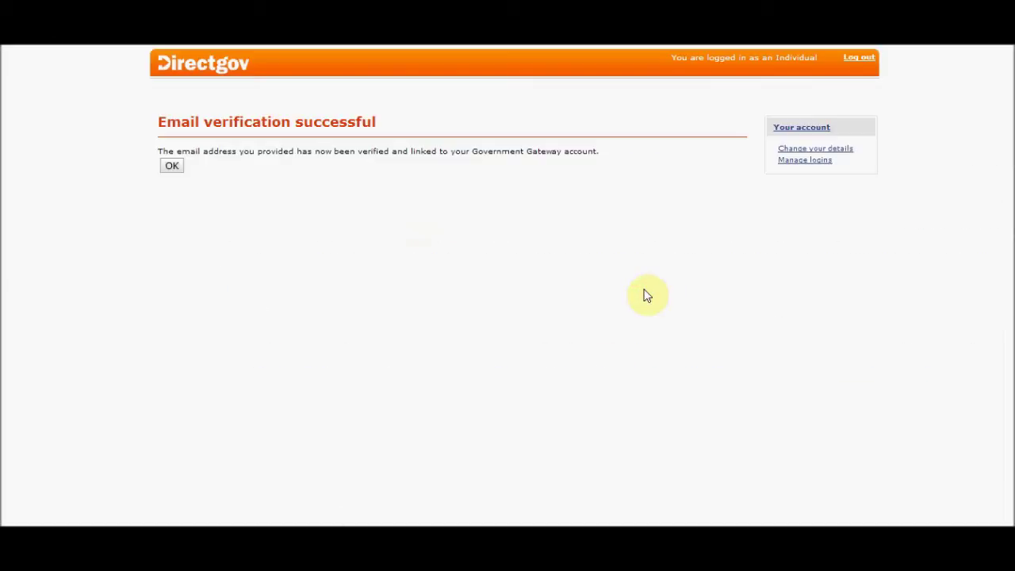
Accept the successful email verification and continue to the Complete your profile form
{"action": "left_click", "coordinate": [173, 166]}
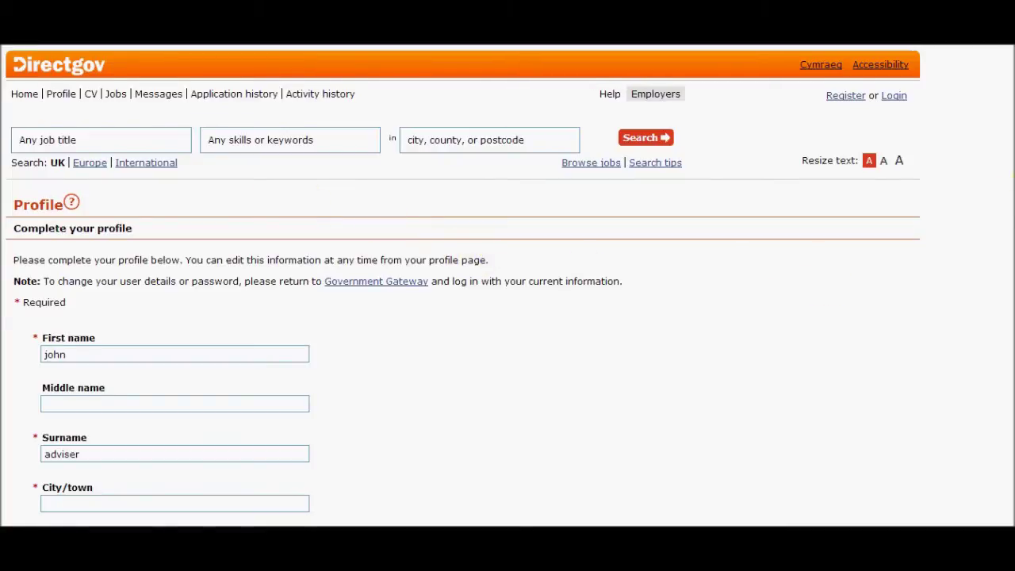
{"action": "scroll", "coordinate": [1004, 199], "scroll_direction": "down", "scroll_amount": 1}
Set the region to Anglia, the city/town to Lincoln, and enter the postcode
{"action": "scroll", "coordinate": [462, 286], "scroll_direction": "down", "scroll_amount": 2}
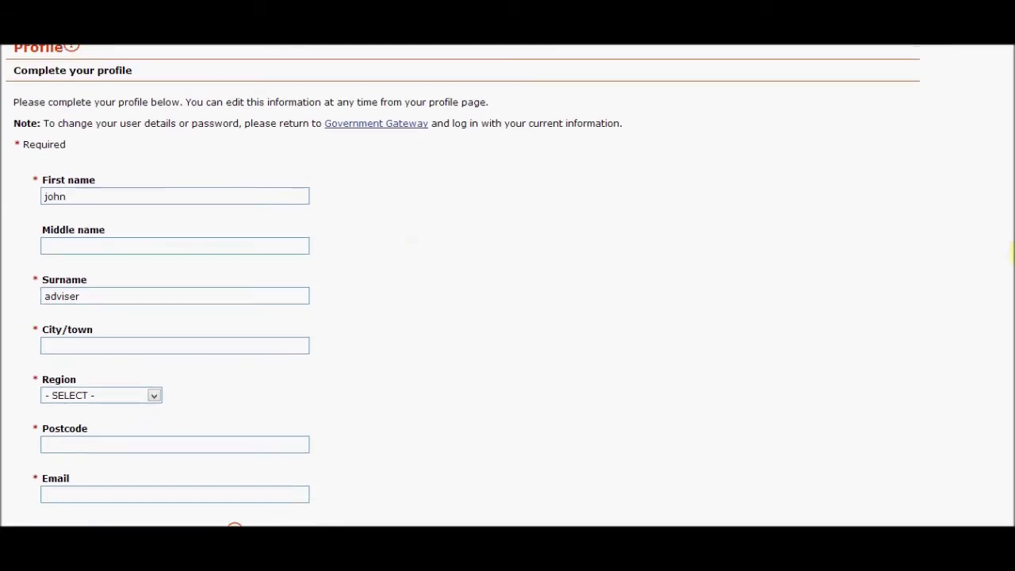
{"action": "left_click", "coordinate": [156, 397]}
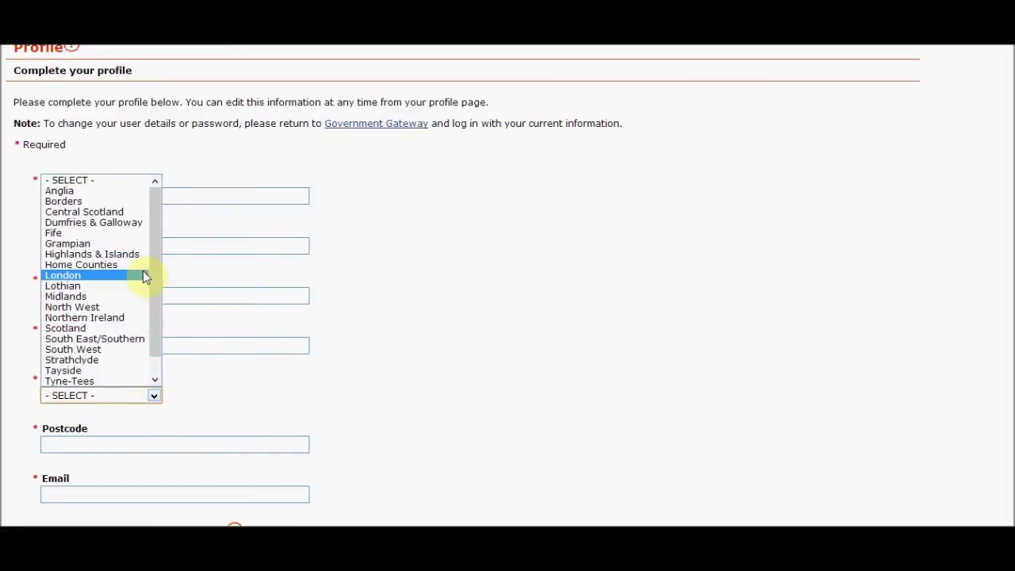
{"action": "left_click", "coordinate": [130, 192]}
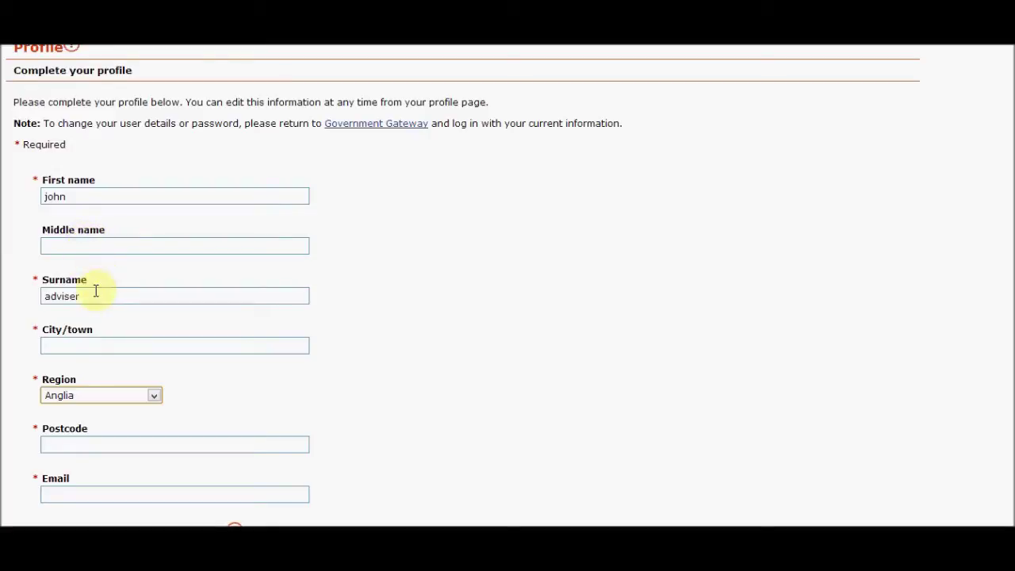
{"action": "left_click", "coordinate": [77, 346]}
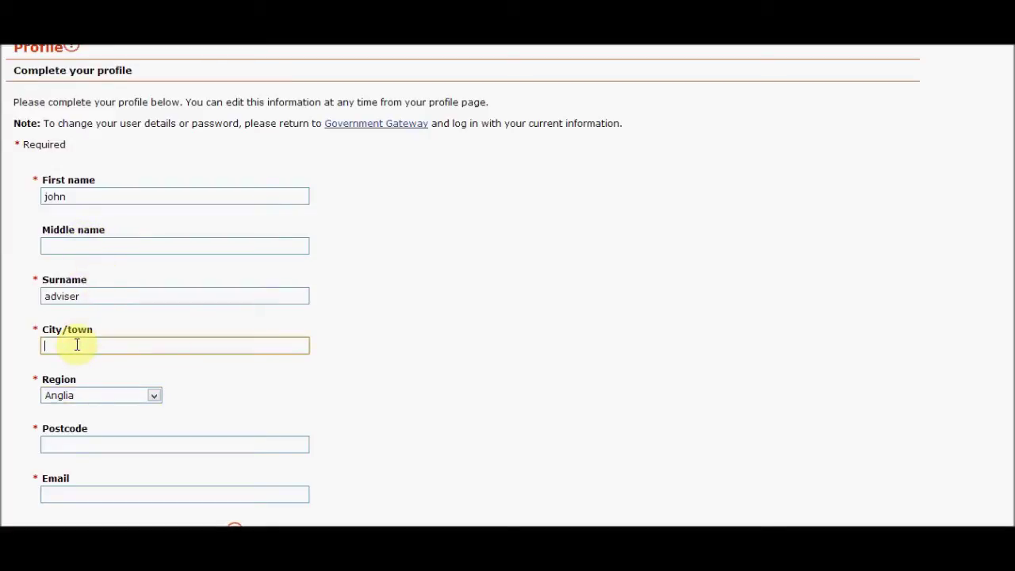
{"action": "type", "text": "Lincoln"}
{"action": "left_click", "coordinate": [64, 438]}
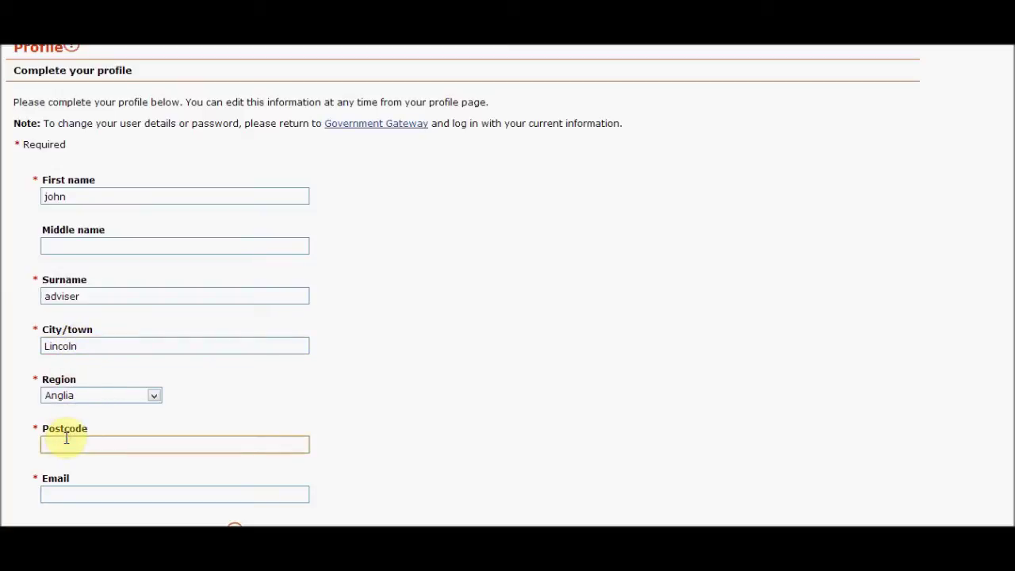
{"action": "type", "text": "L"}
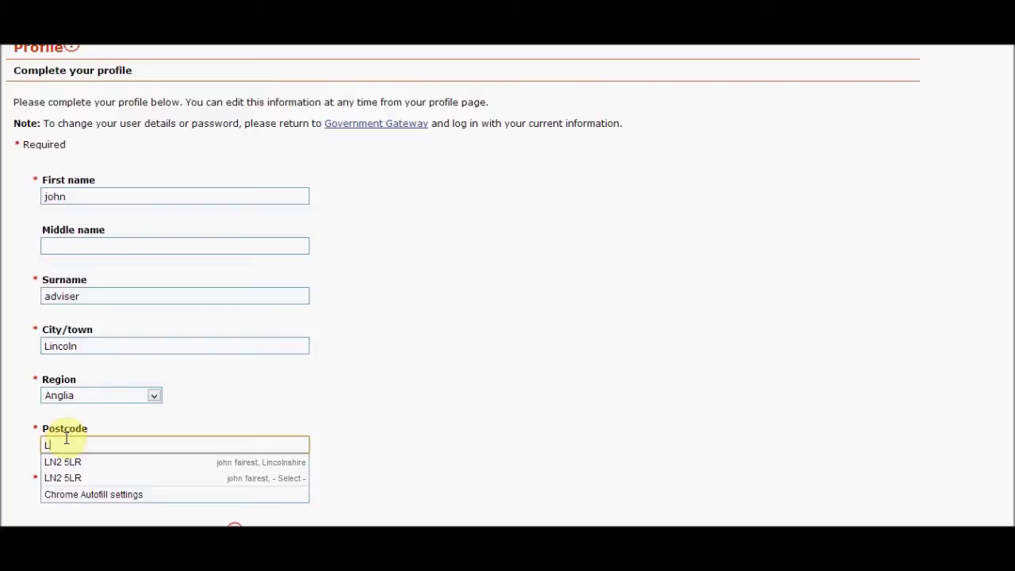
{"action": "type", "text": "N25"}
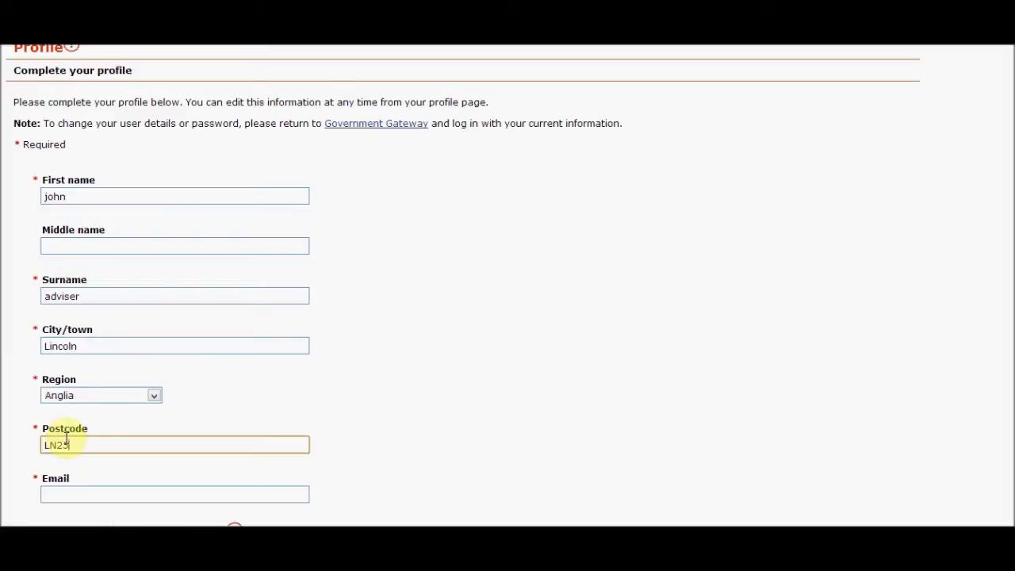
{"action": "type", "text": "xx"}
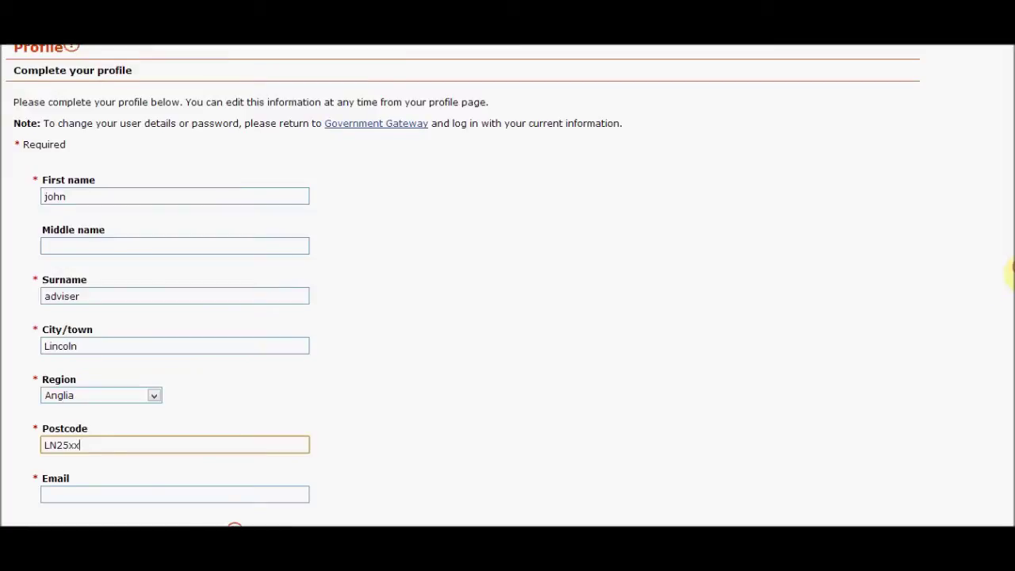
Enter the contact email address in the profile form
{"action": "scroll", "coordinate": [1012, 285], "scroll_direction": "down", "scroll_amount": 2}
{"action": "left_click_drag", "start_coordinate": [1010, 285], "coordinate": [1011, 326]}
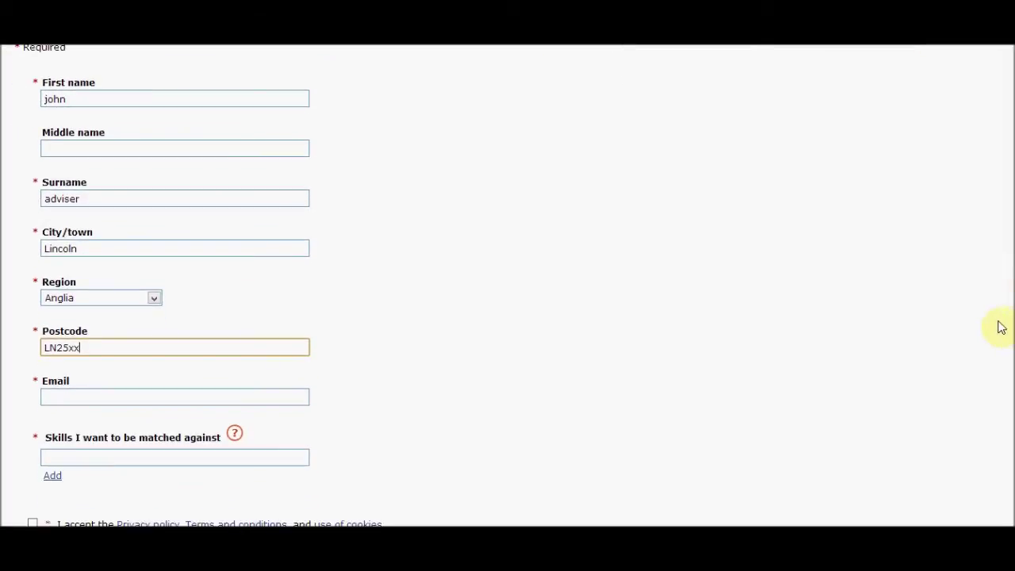
{"action": "left_click", "coordinate": [226, 395]}
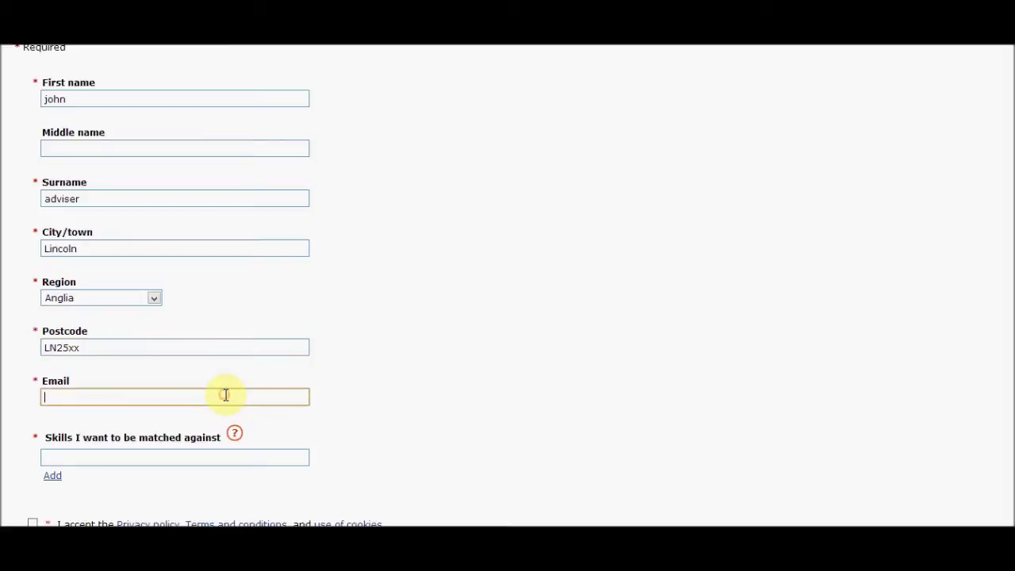
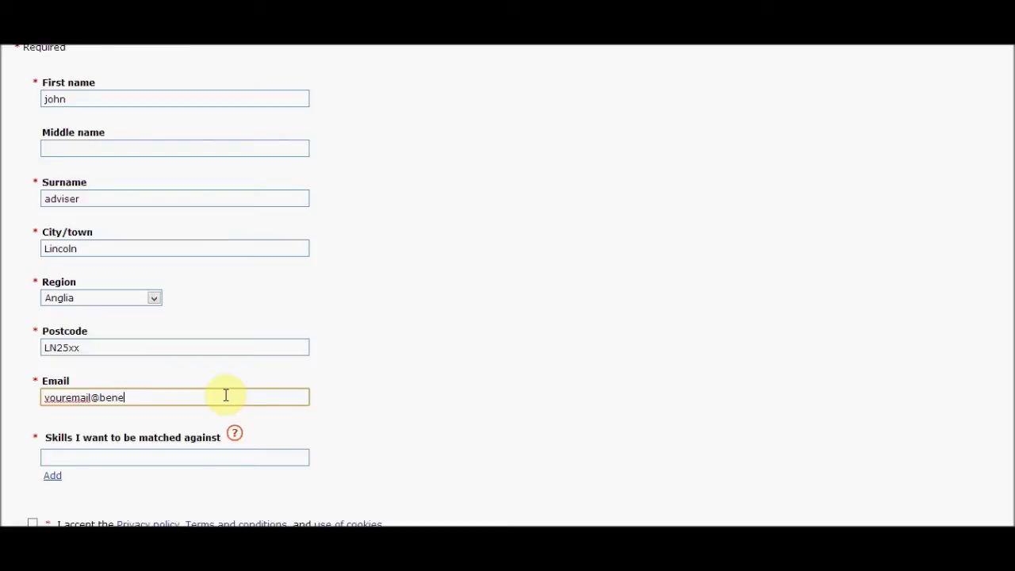
{"action": "left_click", "coordinate": [160, 455]}
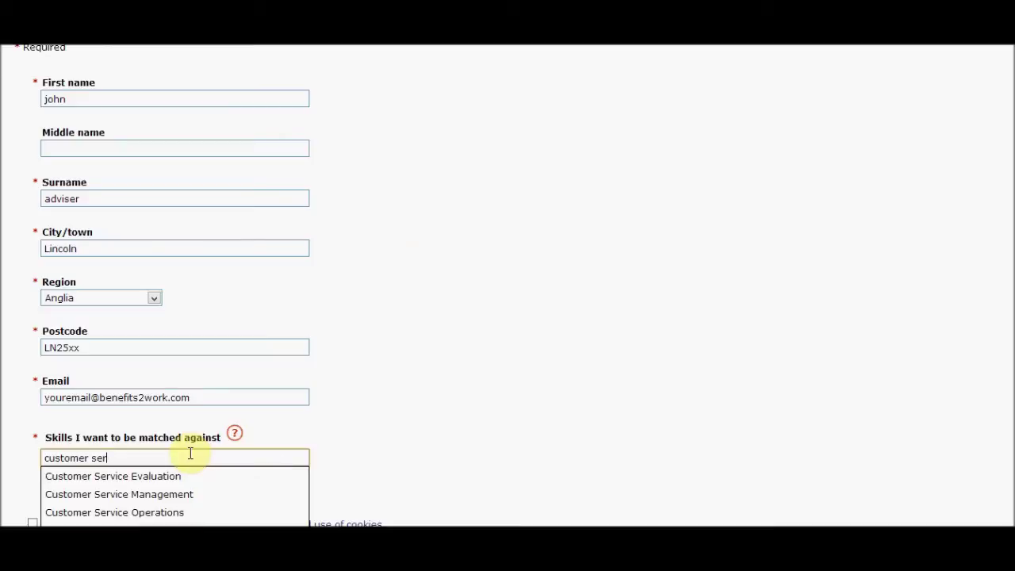
Complete the skill entry and pick Customer Service Operations from the suggestions
{"action": "type", "text": "vice"}
{"action": "left_click", "coordinate": [171, 513]}
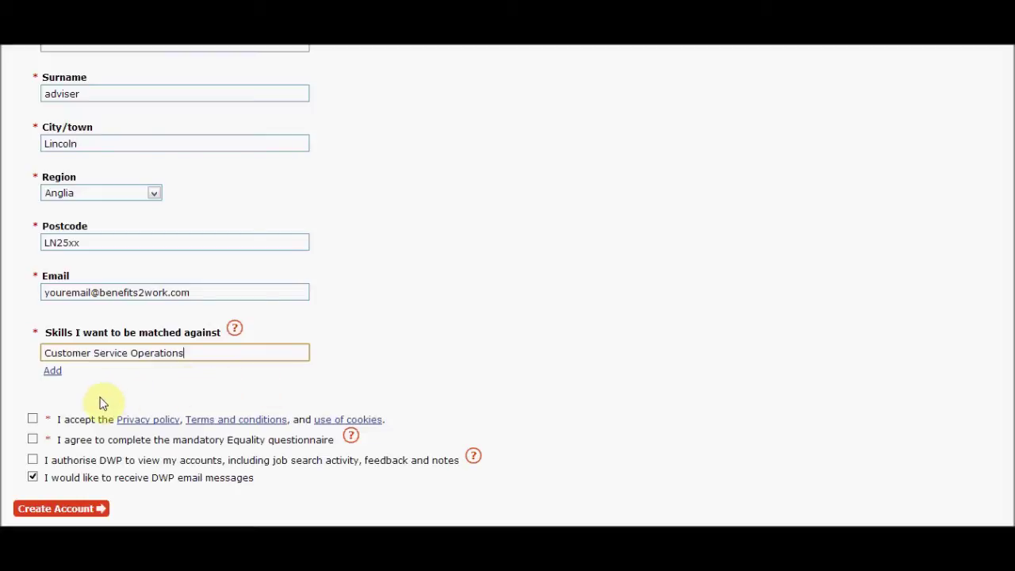
Accept the privacy policy and terms, then create the Universal Jobmatch account
{"action": "left_click", "coordinate": [32, 419]}
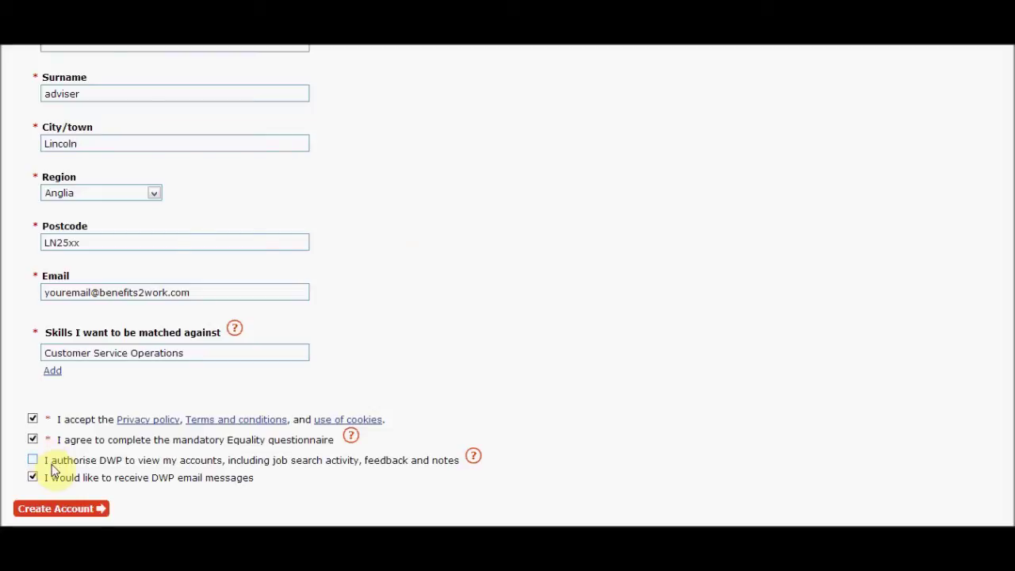
{"action": "left_click", "coordinate": [60, 508]}
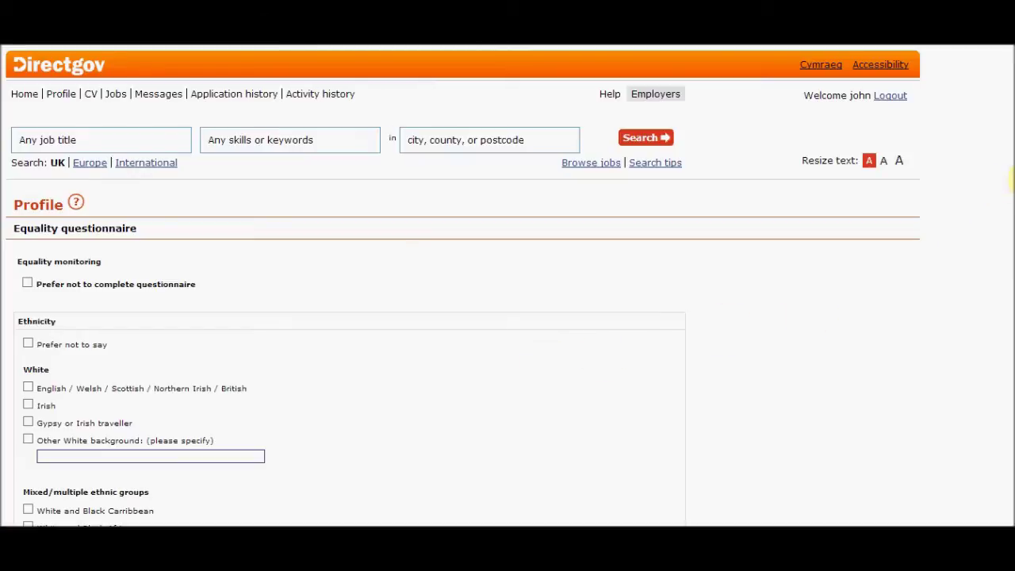
Choose 'Prefer not to complete questionnaire' for the equality questions and save to finish setup
{"action": "scroll", "coordinate": [1011, 181], "scroll_direction": "down", "scroll_amount": 4}
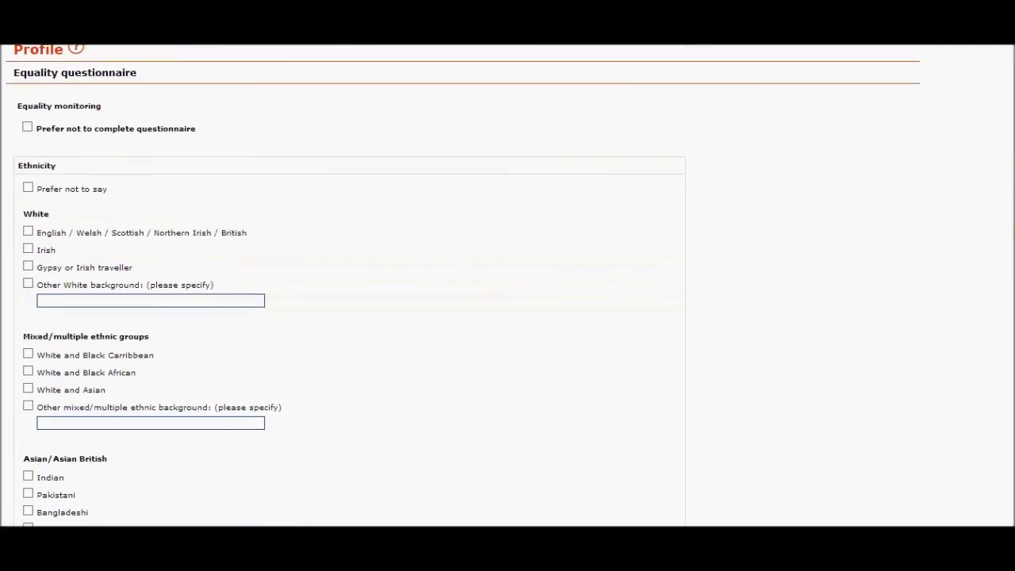
{"action": "scroll", "coordinate": [462, 286], "scroll_direction": "up", "scroll_amount": 1}
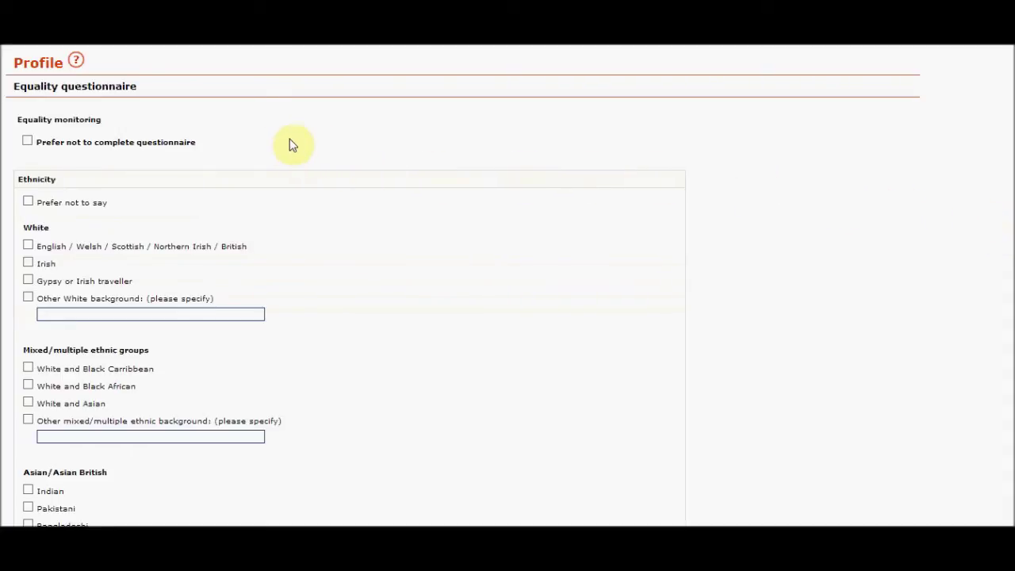
{"action": "left_click", "coordinate": [27, 144]}
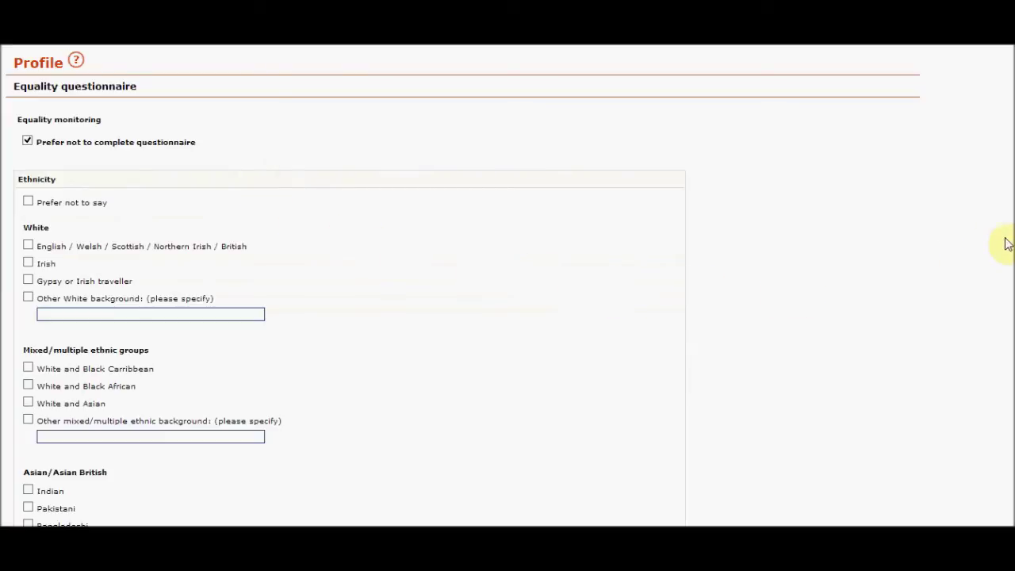
{"action": "left_click_drag", "start_coordinate": [1010, 238], "coordinate": [1013, 488]}
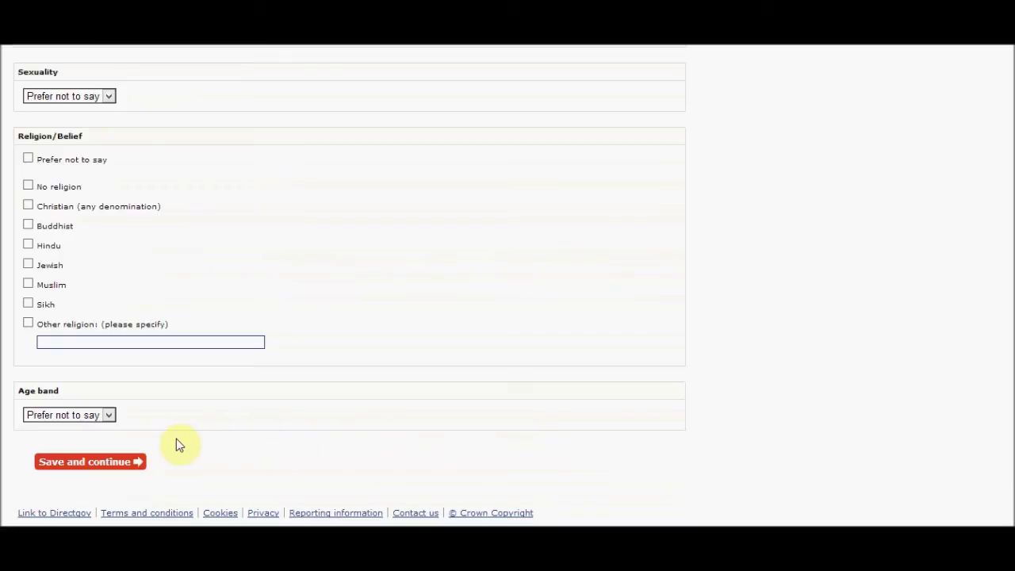
{"action": "left_click", "coordinate": [134, 462]}
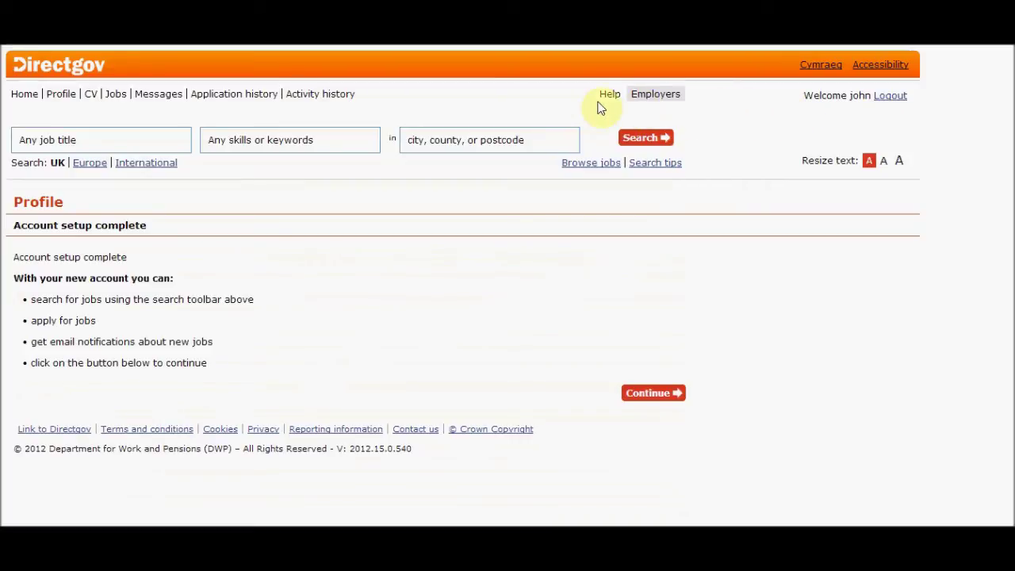
Open Activity history to see the terms-accepted and setup-completed entries
{"action": "left_click", "coordinate": [337, 95]}
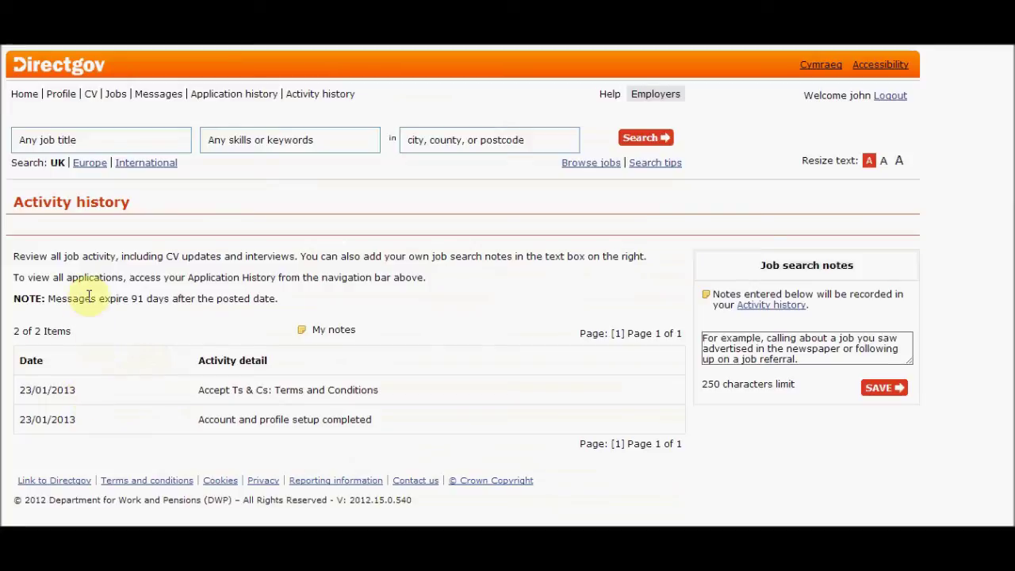
Search for the job title Customer Service/Support in Lincoln, Lincolnshire, England
{"action": "left_click", "coordinate": [92, 141]}
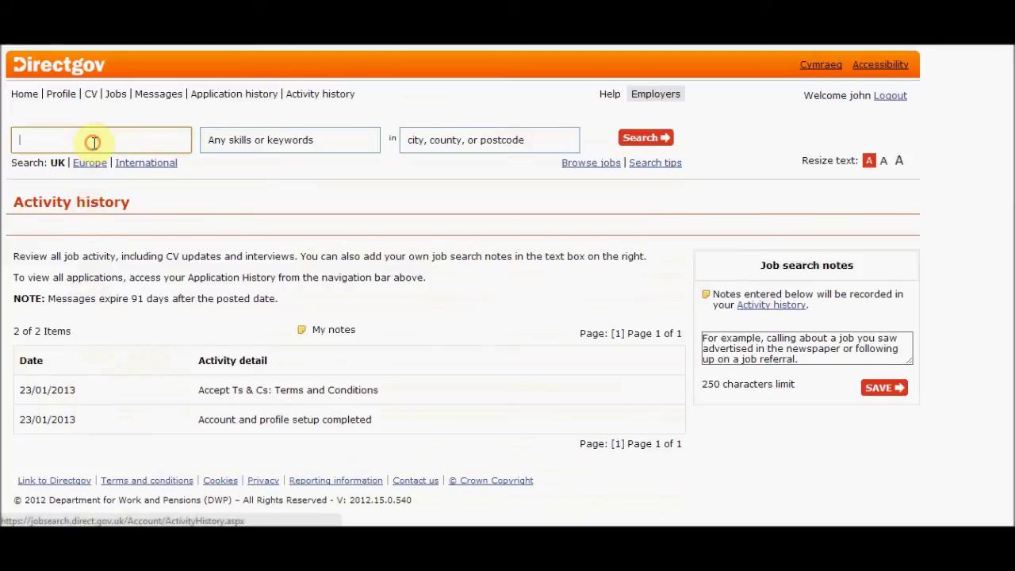
{"action": "type", "text": "cu"}
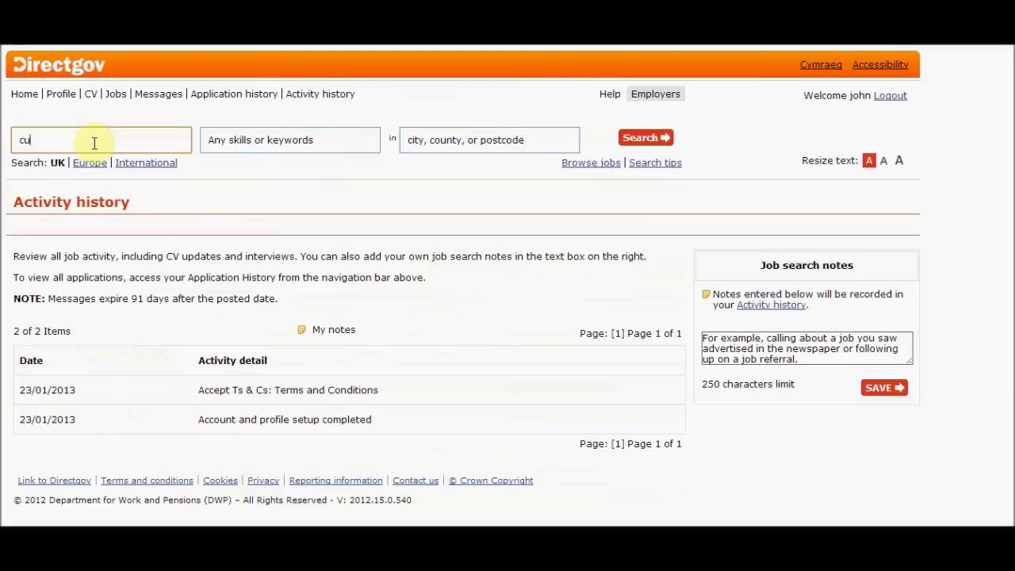
{"action": "type", "text": "stom"}
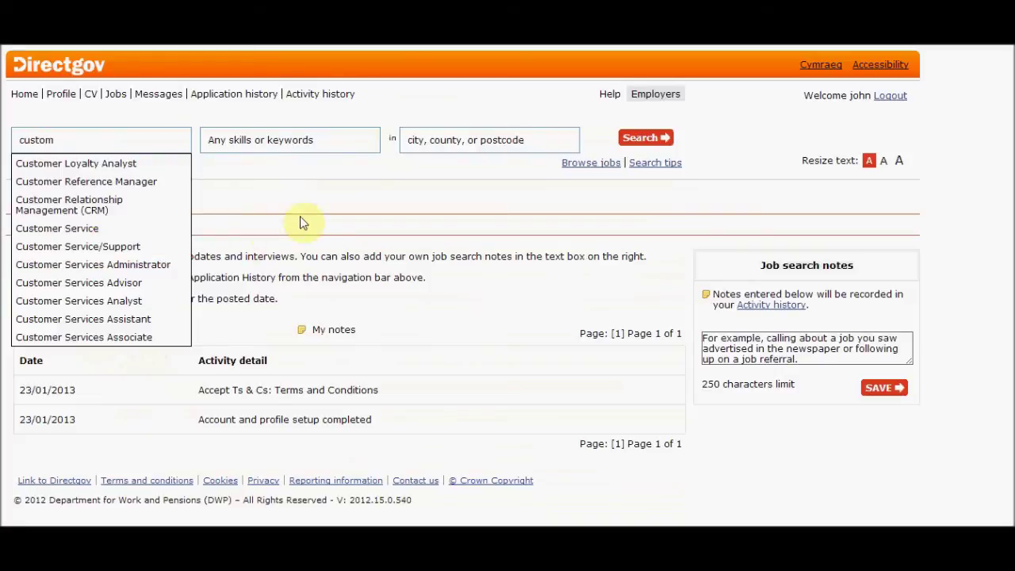
{"action": "left_click", "coordinate": [170, 248]}
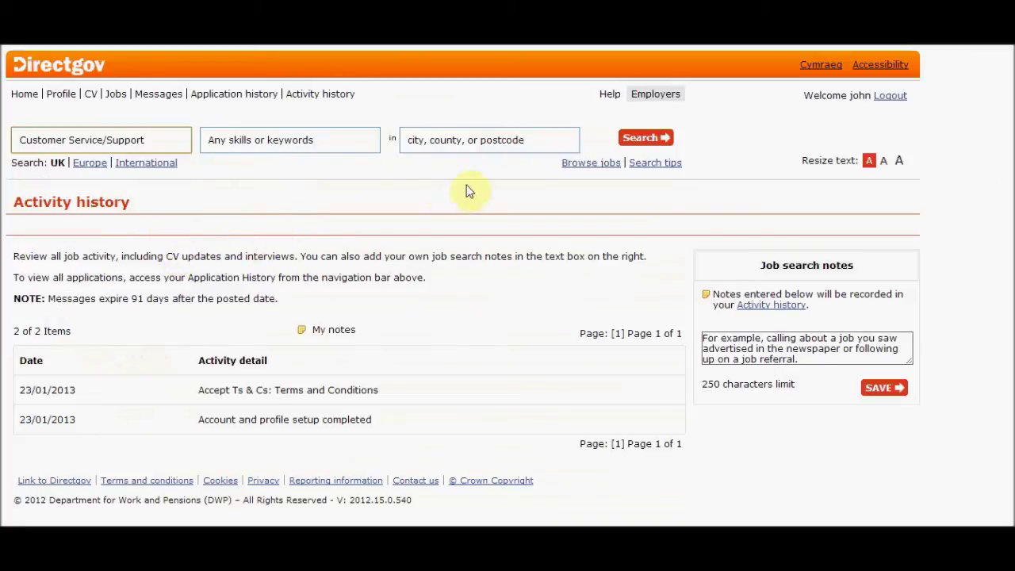
{"action": "left_click", "coordinate": [499, 140]}
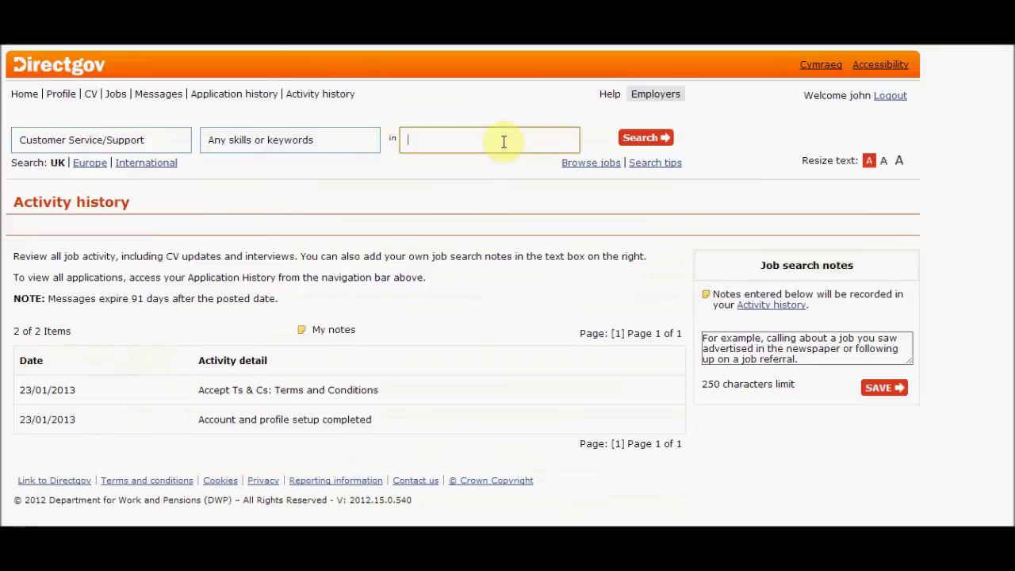
{"action": "type", "text": "lincol"}
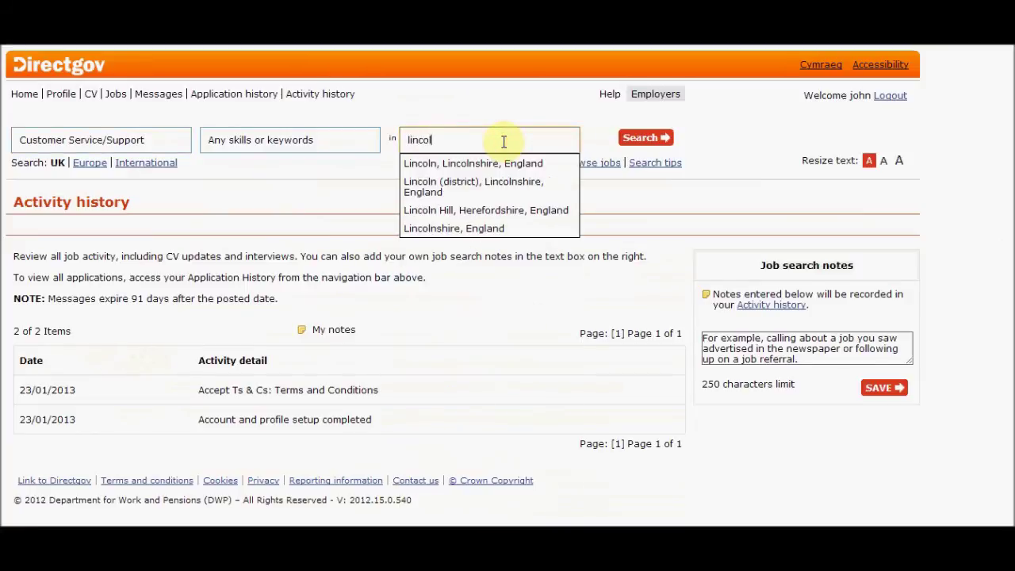
{"action": "type", "text": "n"}
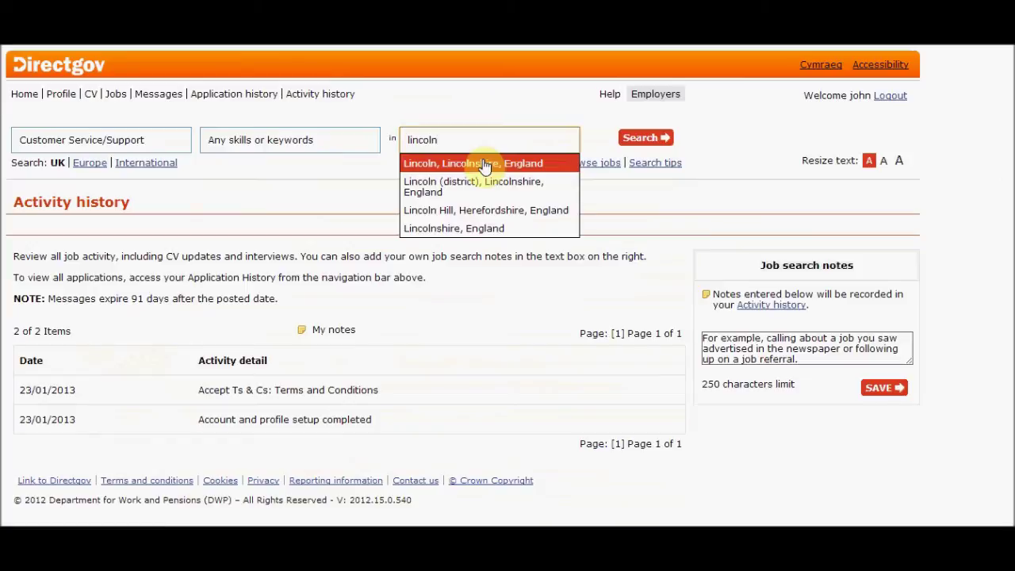
{"action": "left_click", "coordinate": [485, 165]}
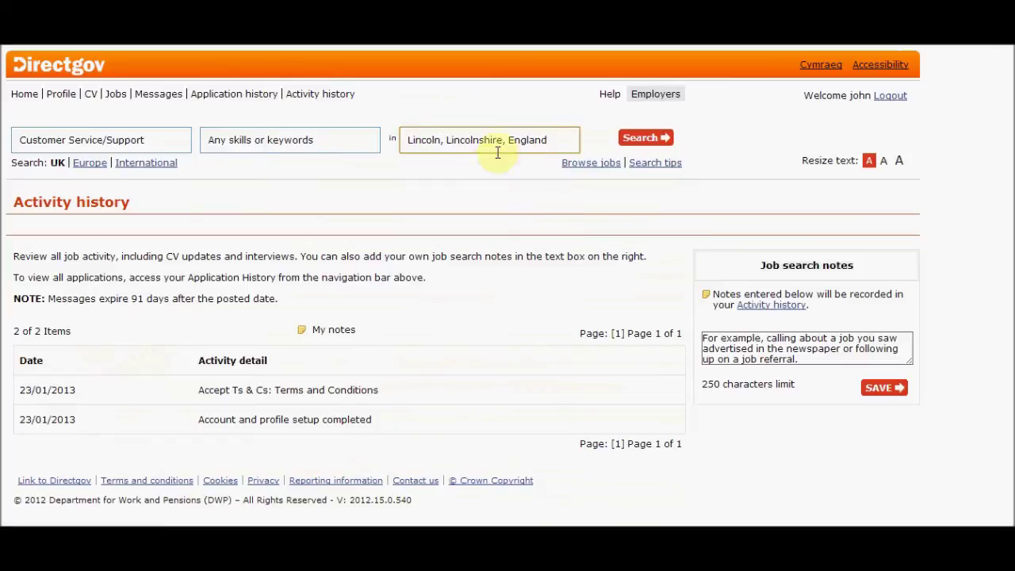
{"action": "left_click", "coordinate": [642, 147]}
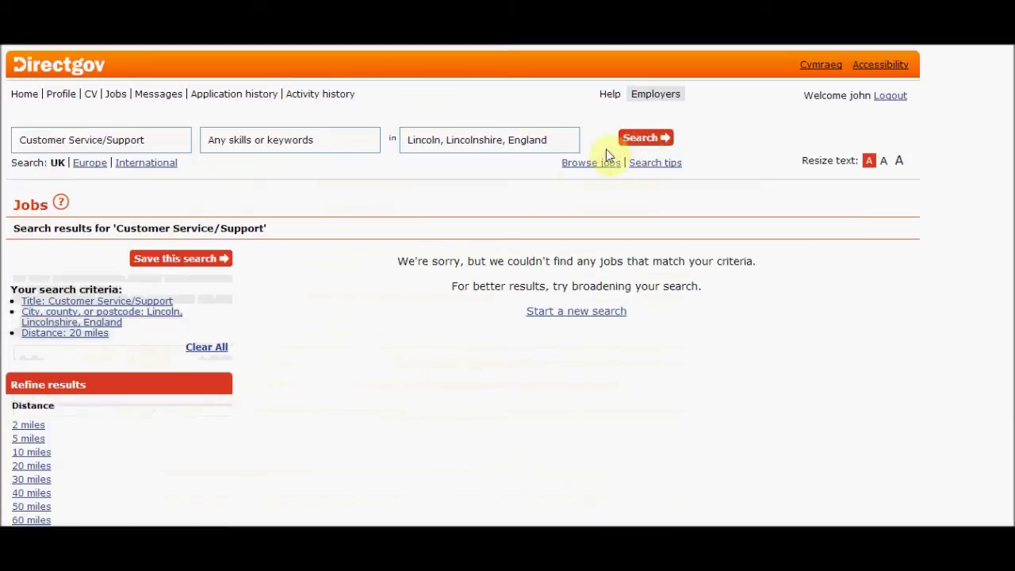
Refine the Lincoln search distance to 20 miles
{"action": "left_click", "coordinate": [32, 452]}
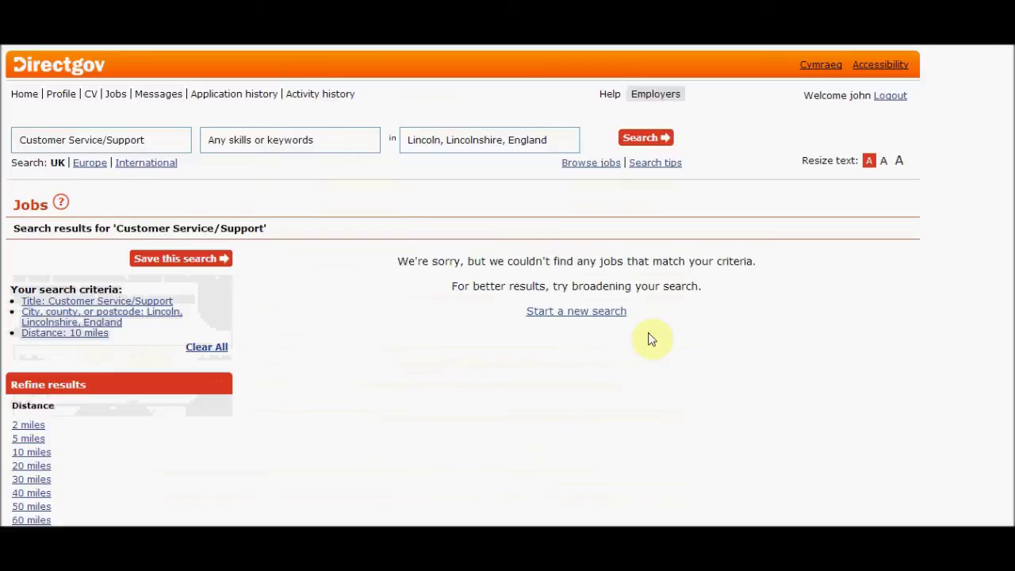
{"action": "scroll", "coordinate": [936, 301], "scroll_direction": "down", "scroll_amount": 2}
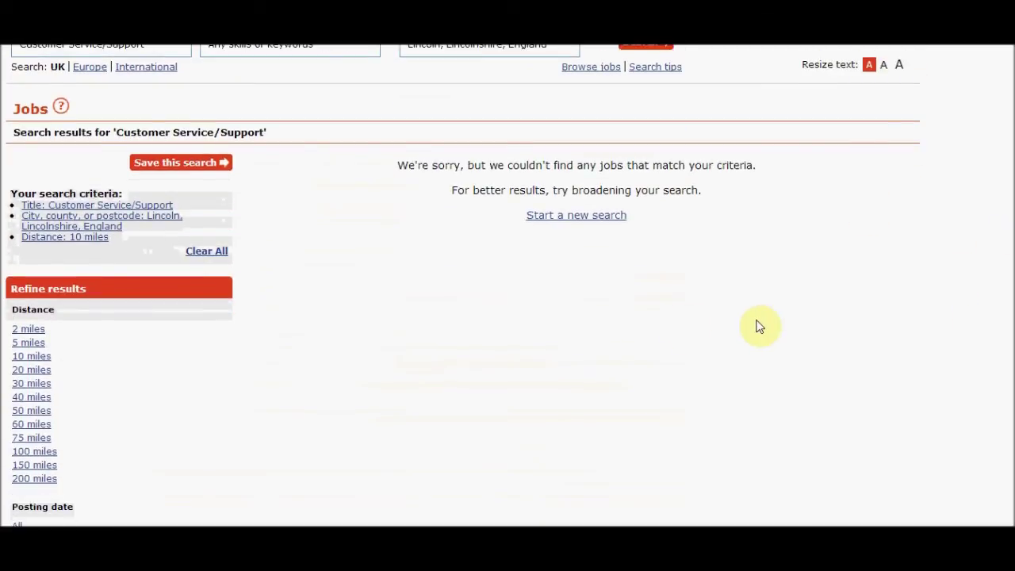
{"action": "left_click", "coordinate": [32, 369]}
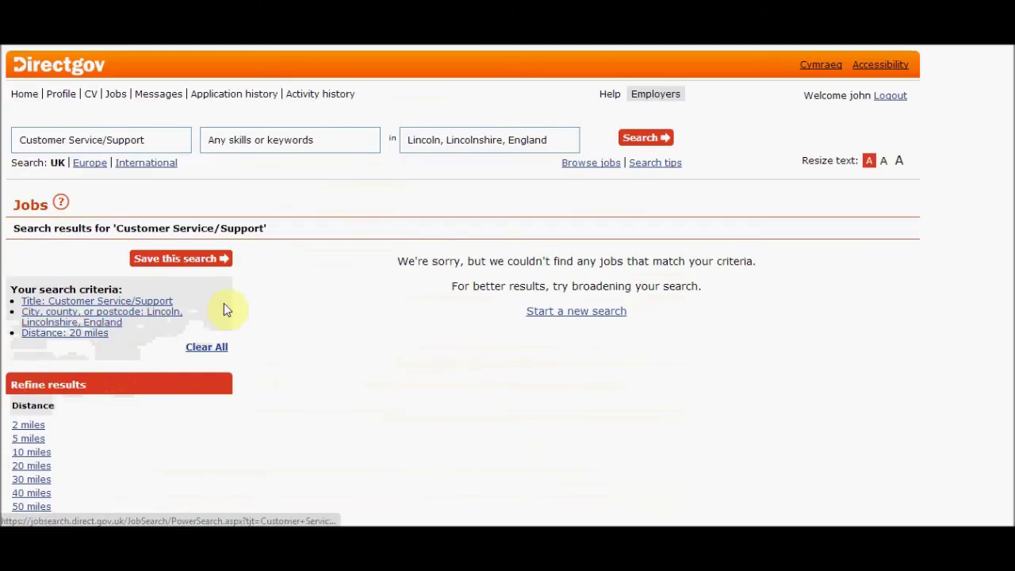
Start a new search, open the Call Centre Advisor job and save it
{"action": "left_click", "coordinate": [574, 315]}
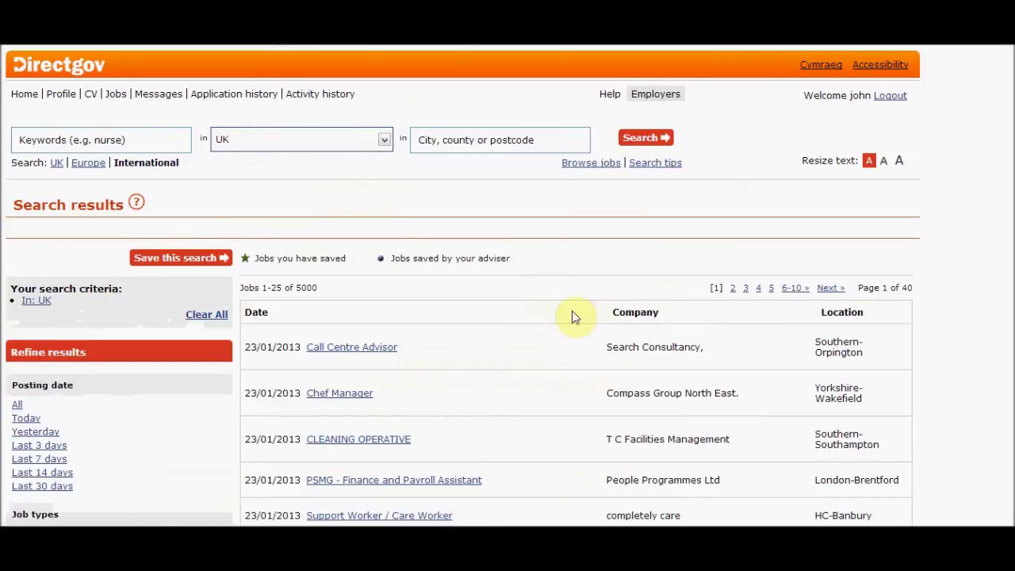
{"action": "left_click", "coordinate": [384, 350]}
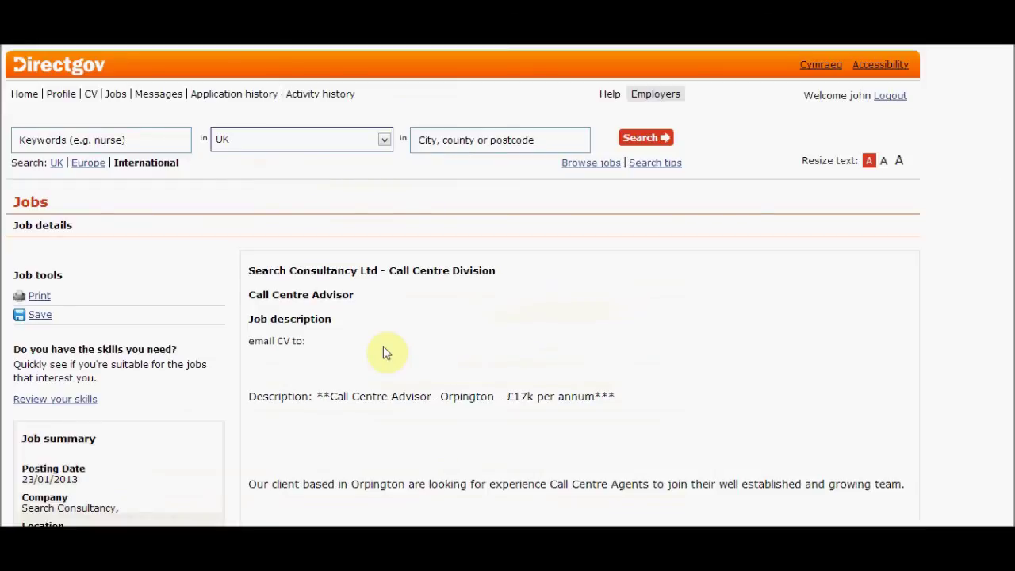
{"action": "scroll", "coordinate": [462, 286], "scroll_direction": "down", "scroll_amount": 3}
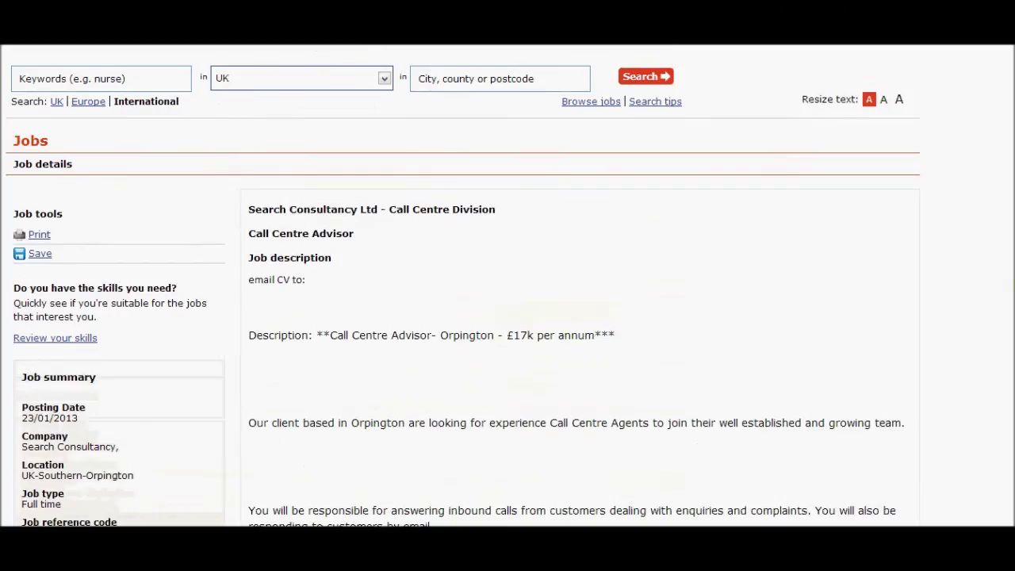
{"action": "scroll", "coordinate": [508, 285], "scroll_direction": "down", "scroll_amount": 3}
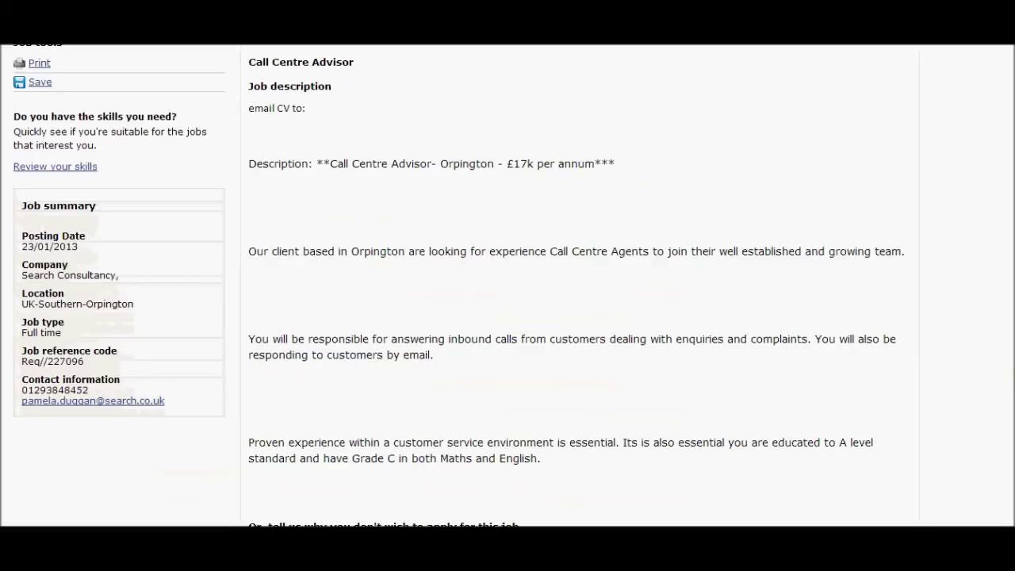
{"action": "scroll", "coordinate": [507, 285], "scroll_direction": "up", "scroll_amount": 3}
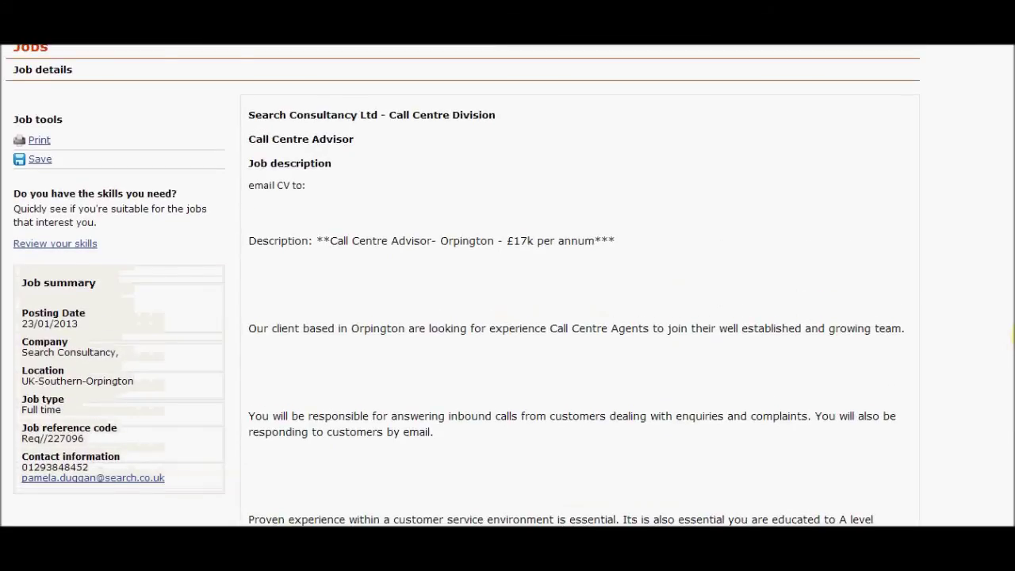
{"action": "scroll", "coordinate": [462, 285], "scroll_direction": "up", "scroll_amount": 1}
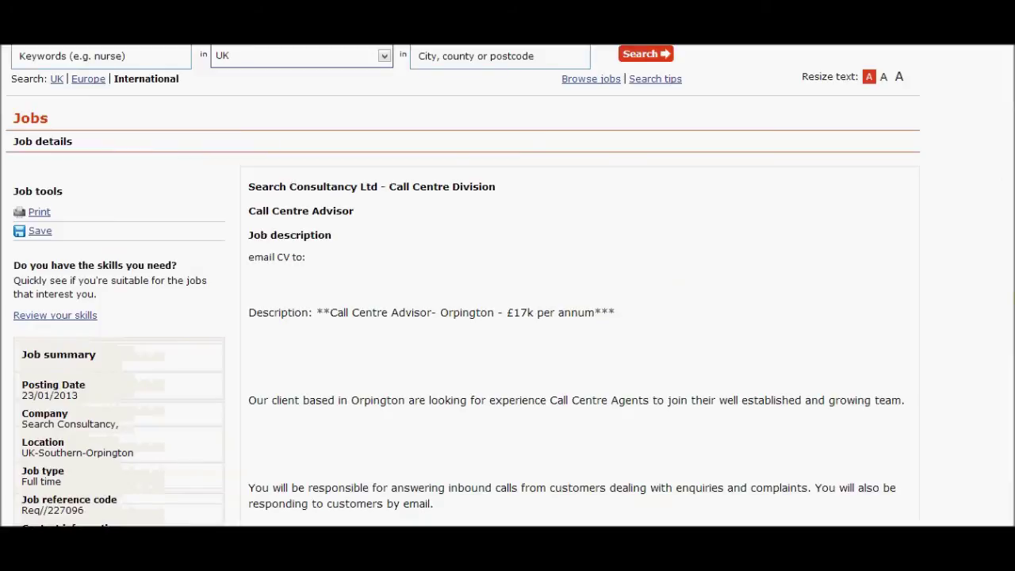
{"action": "scroll", "coordinate": [462, 286], "scroll_direction": "up", "scroll_amount": 1}
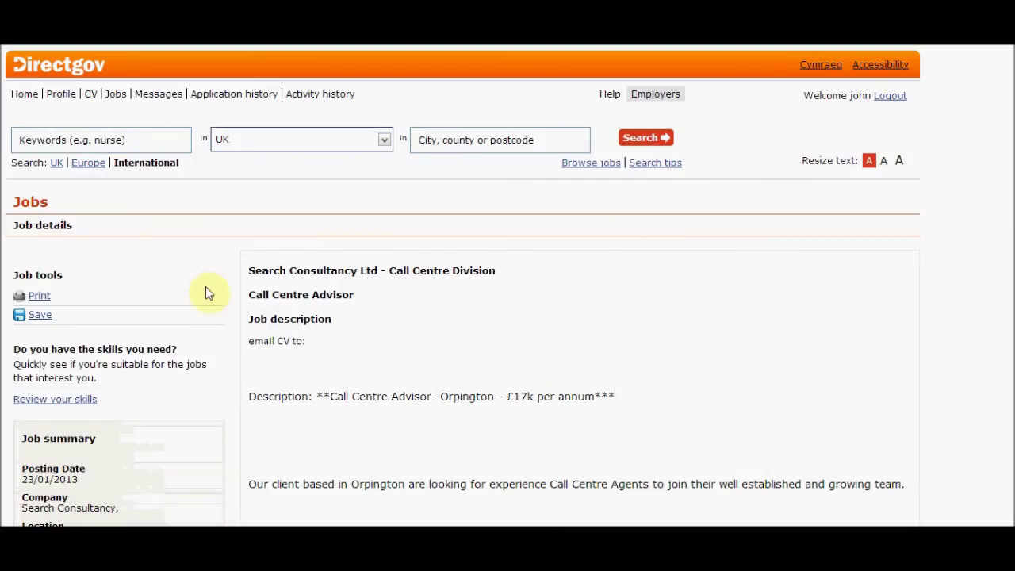
{"action": "left_click", "coordinate": [44, 320]}
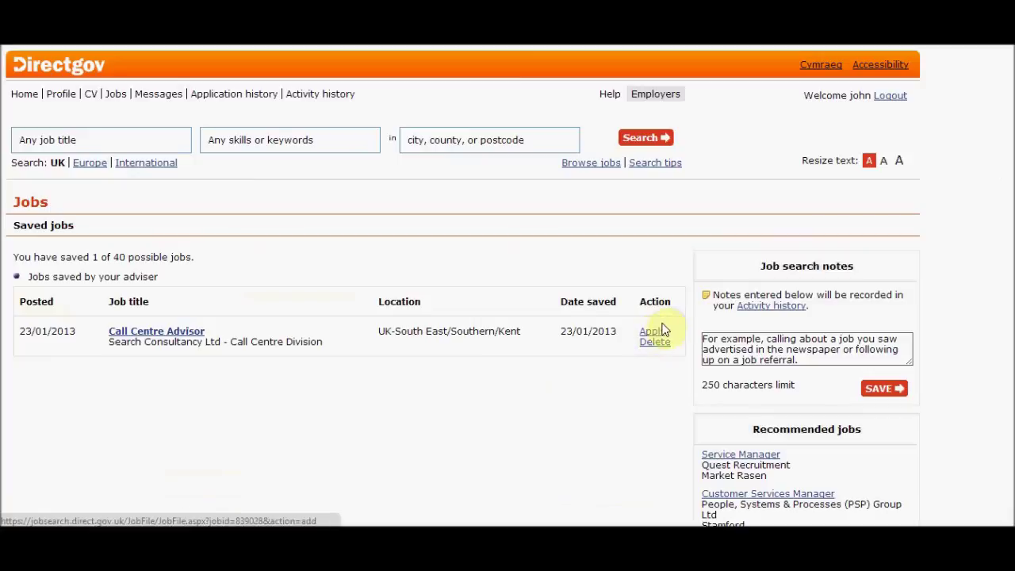
Reopen the saved Call Centre Advisor job's details from the Saved jobs list
{"action": "left_click", "coordinate": [663, 331]}
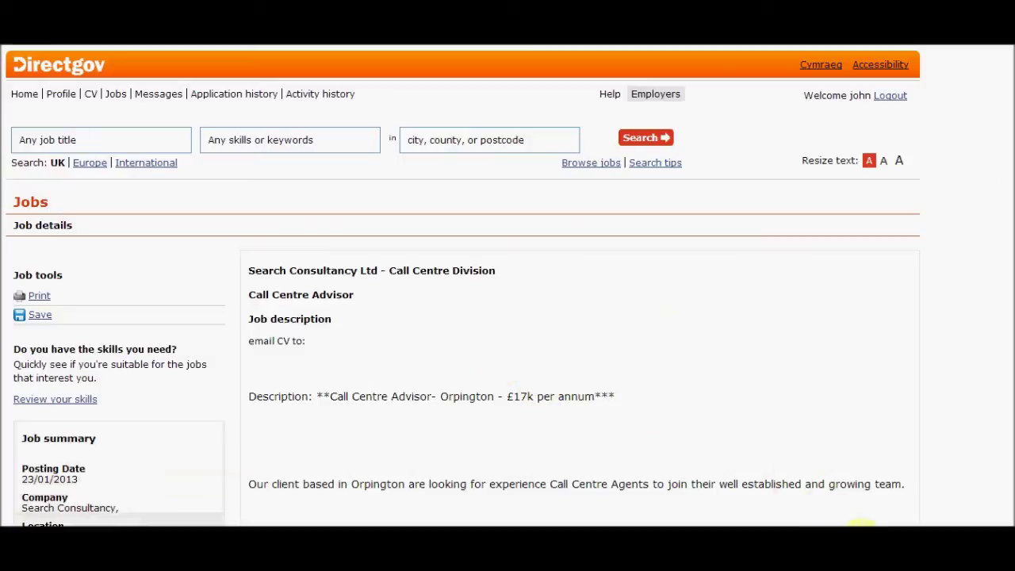
{"action": "right_click", "coordinate": [856, 527]}
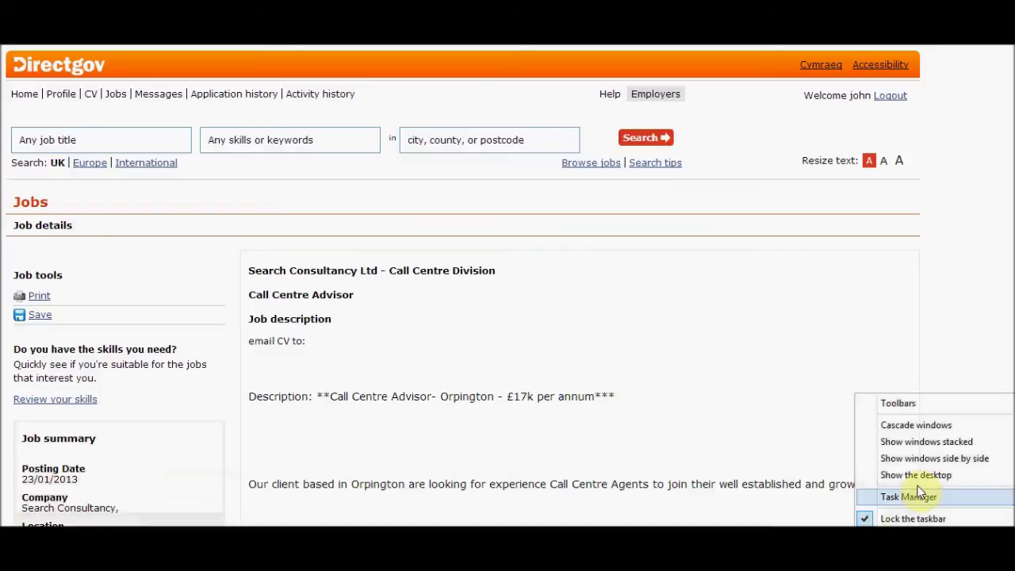
{"action": "left_click", "coordinate": [795, 450]}
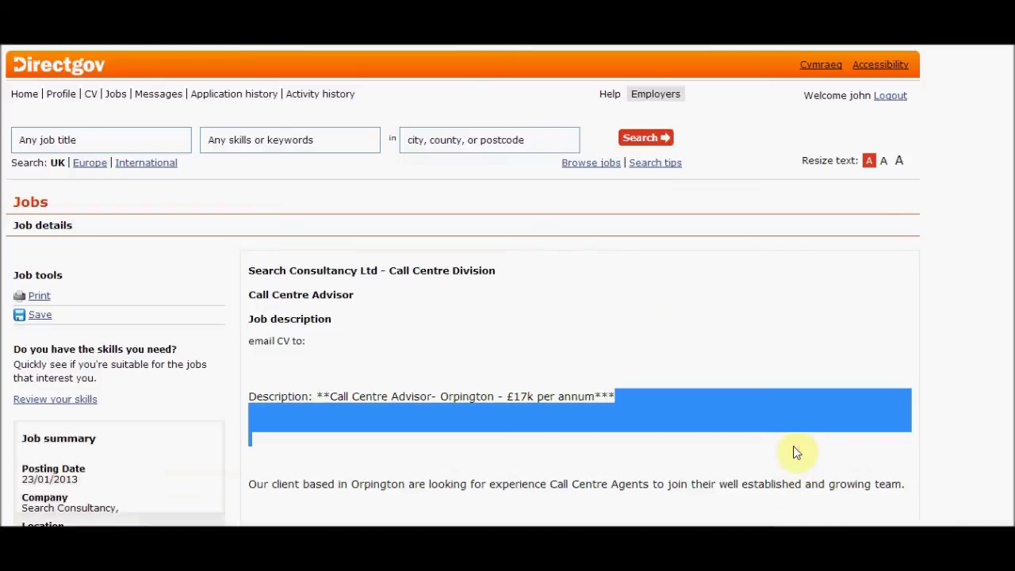
{"action": "left_click", "coordinate": [905, 353]}
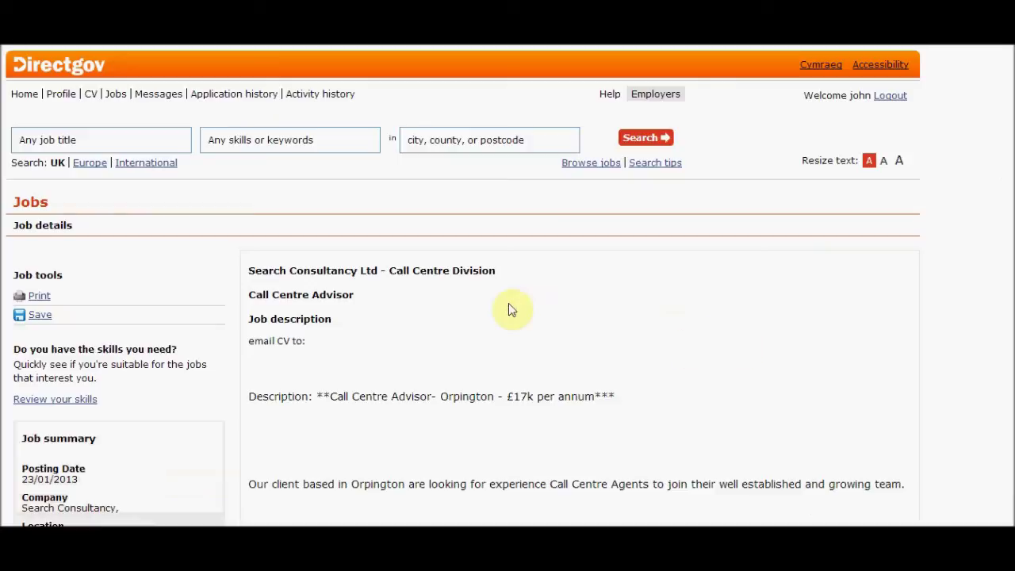
On the CV page, save the job search note 'checked out jobs but first search not good'
{"action": "left_click", "coordinate": [89, 95]}
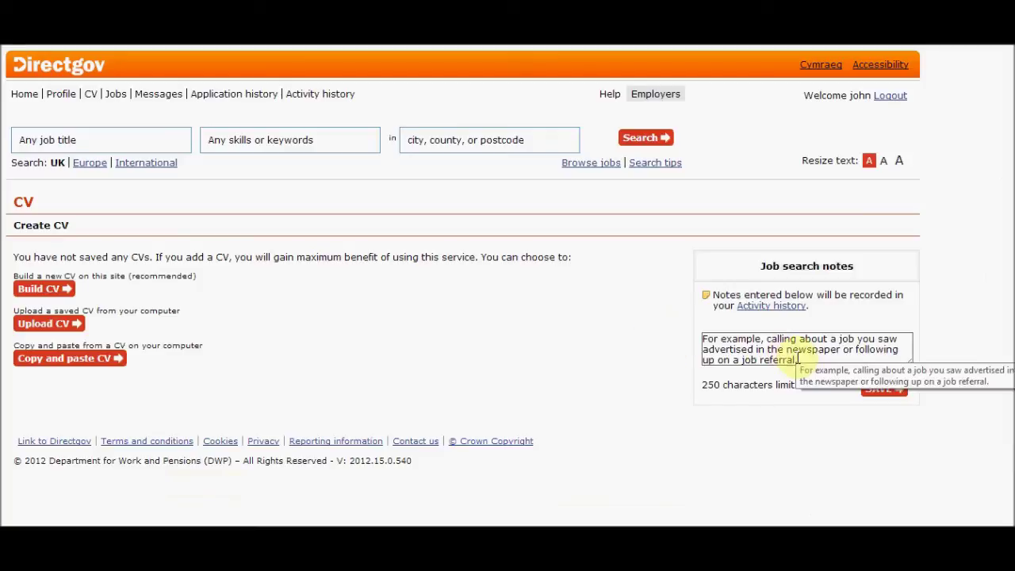
{"action": "left_click", "coordinate": [756, 346]}
{"action": "type", "text": "che"}
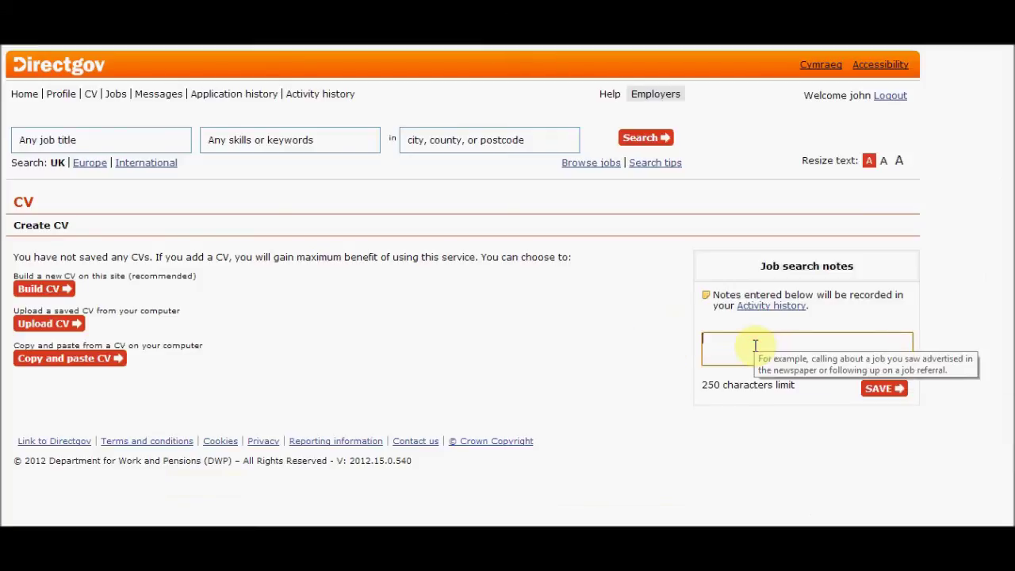
{"action": "type", "text": "cked out jobs but first sea"}
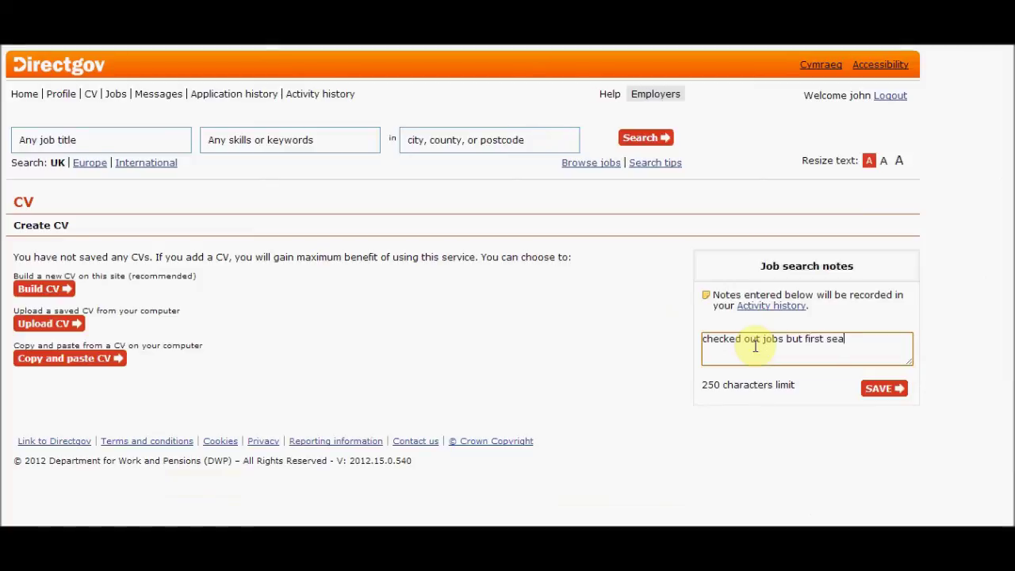
{"action": "type", "text": "rch not good"}
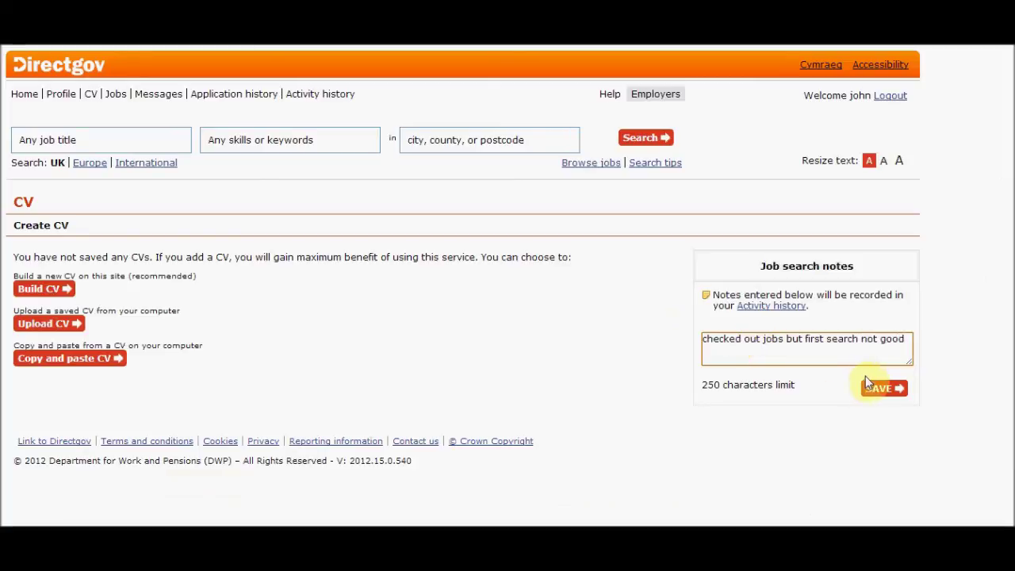
{"action": "left_click", "coordinate": [875, 389]}
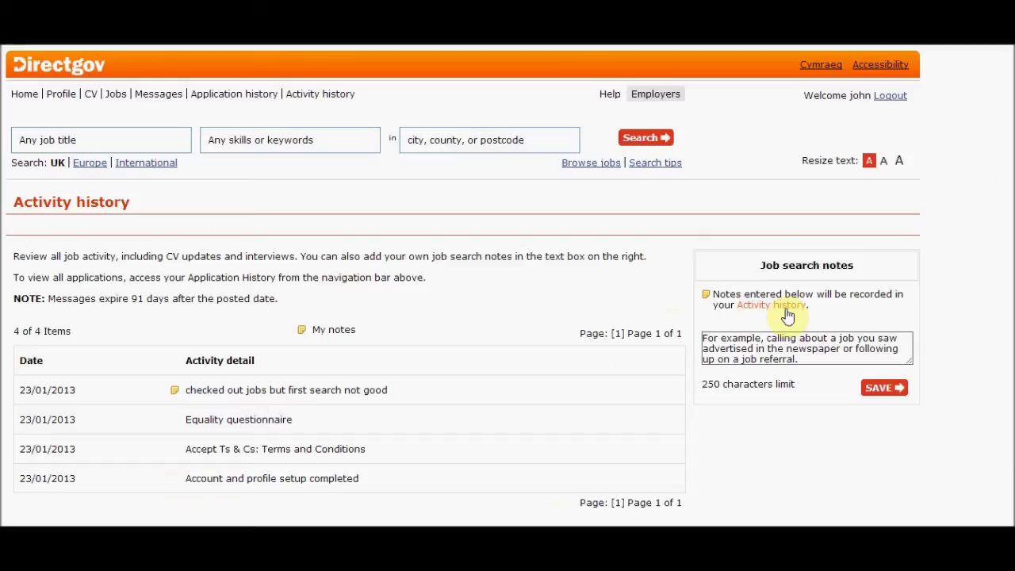
Open Messages and scroll through it, confirming there are no employer messages
{"action": "left_click", "coordinate": [170, 99]}
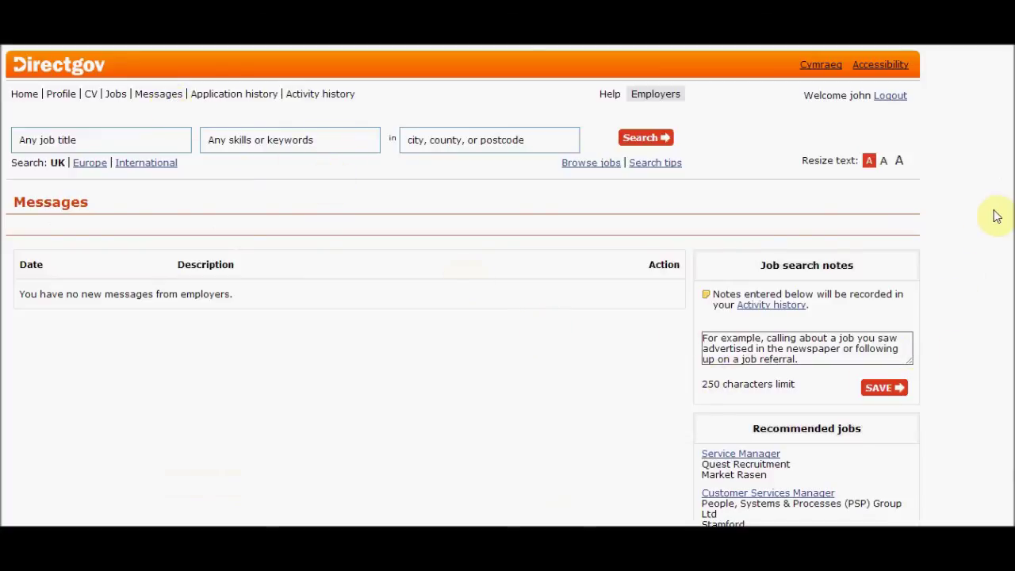
{"action": "scroll", "coordinate": [1010, 238], "scroll_direction": "down", "scroll_amount": 2}
{"action": "left_click_drag", "start_coordinate": [1012, 250], "coordinate": [1012, 289]}
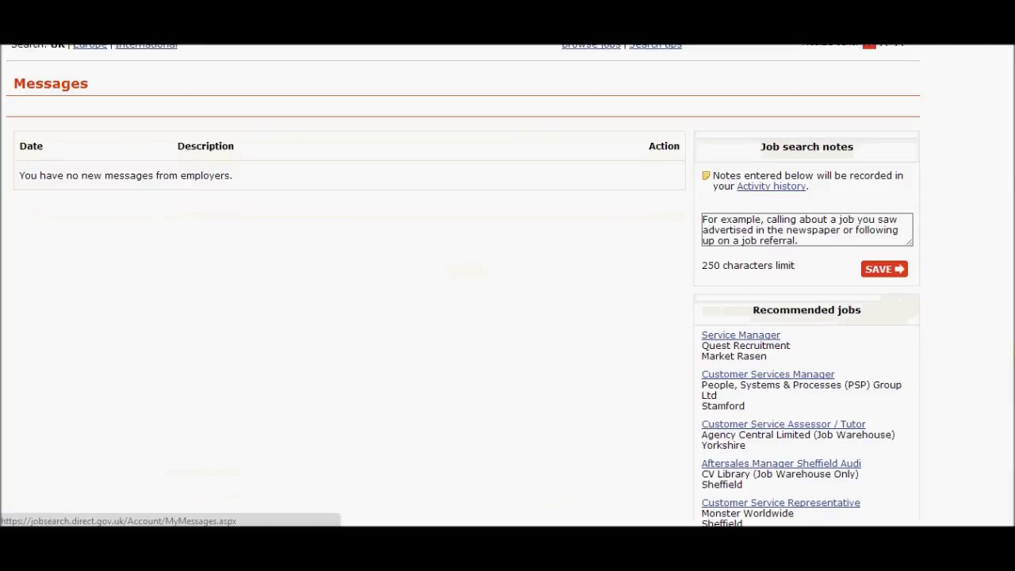
{"action": "scroll", "coordinate": [1009, 393], "scroll_direction": "up", "scroll_amount": 2}
{"action": "scroll", "coordinate": [1008, 393], "scroll_direction": "down", "scroll_amount": 2}
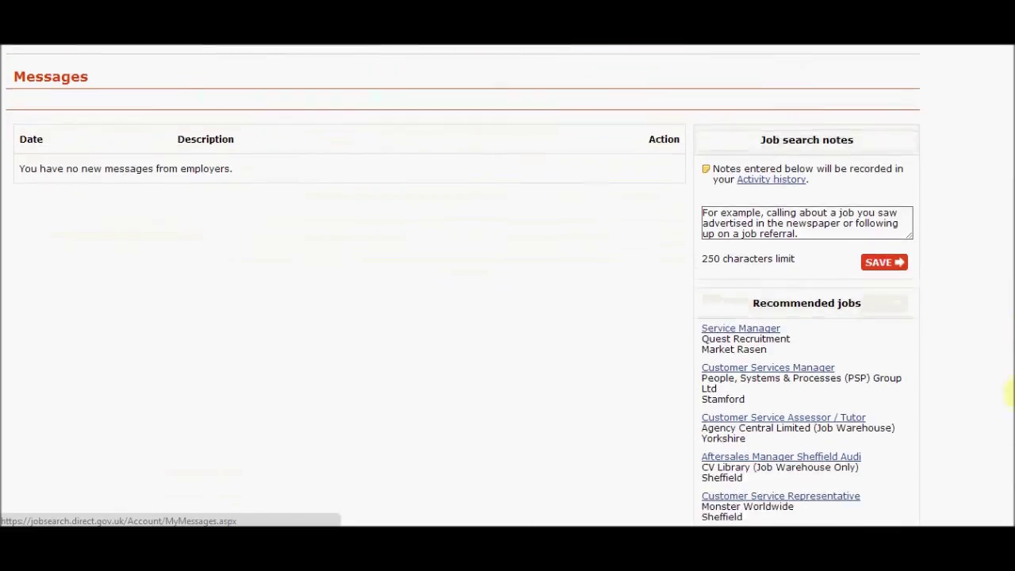
{"action": "left_click_drag", "start_coordinate": [1008, 395], "coordinate": [1009, 264]}
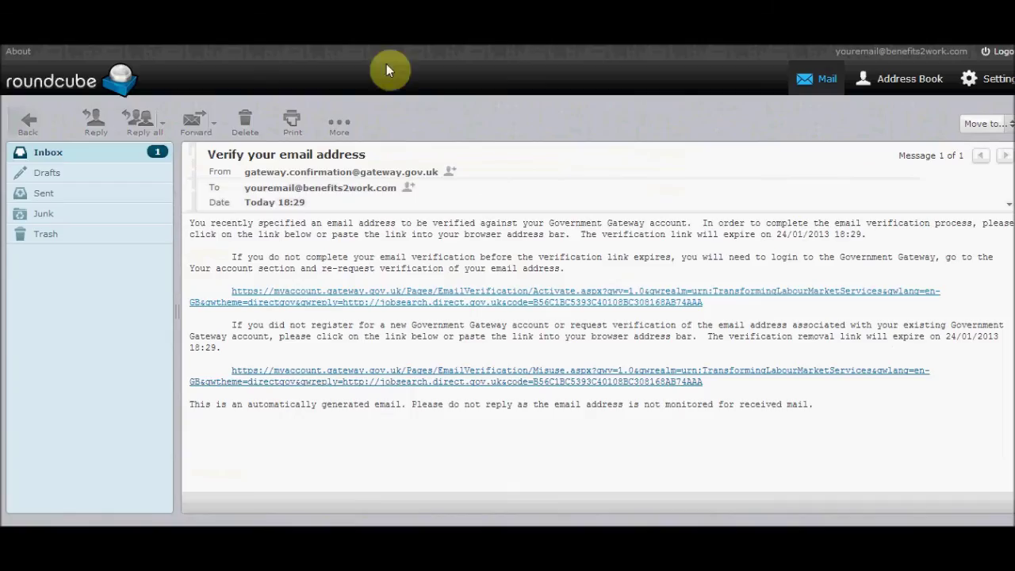
Open the 'Welcome to Universal Jobmatch' email from the Roundcube inbox
{"action": "left_click", "coordinate": [53, 156]}
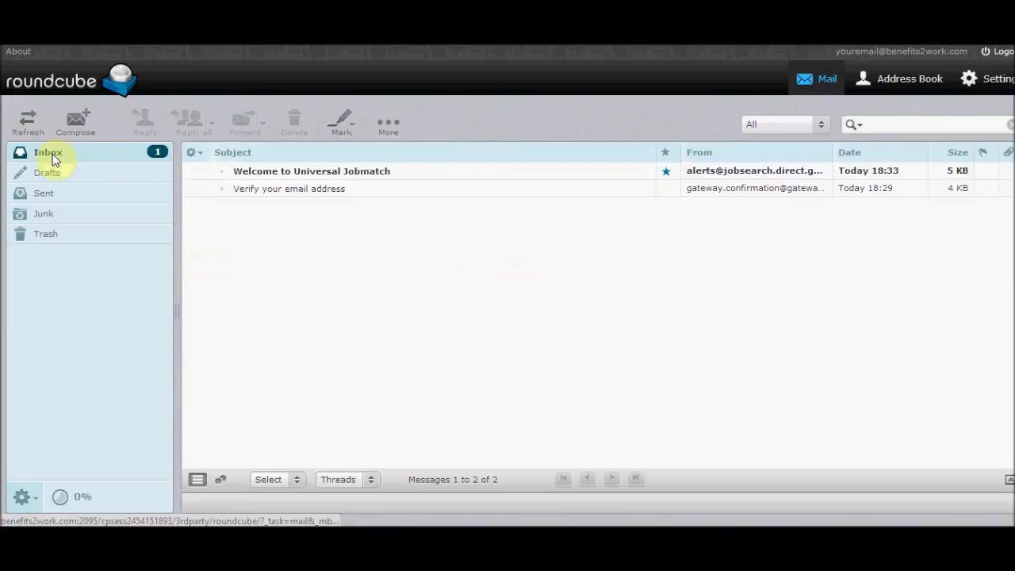
{"action": "left_click", "coordinate": [314, 173]}
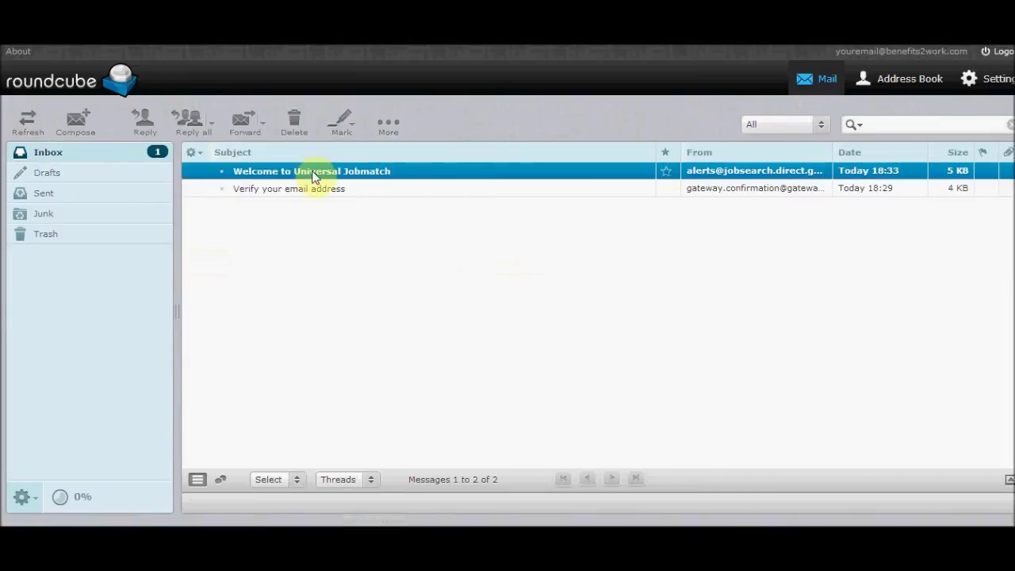
{"action": "double_click", "coordinate": [312, 173]}
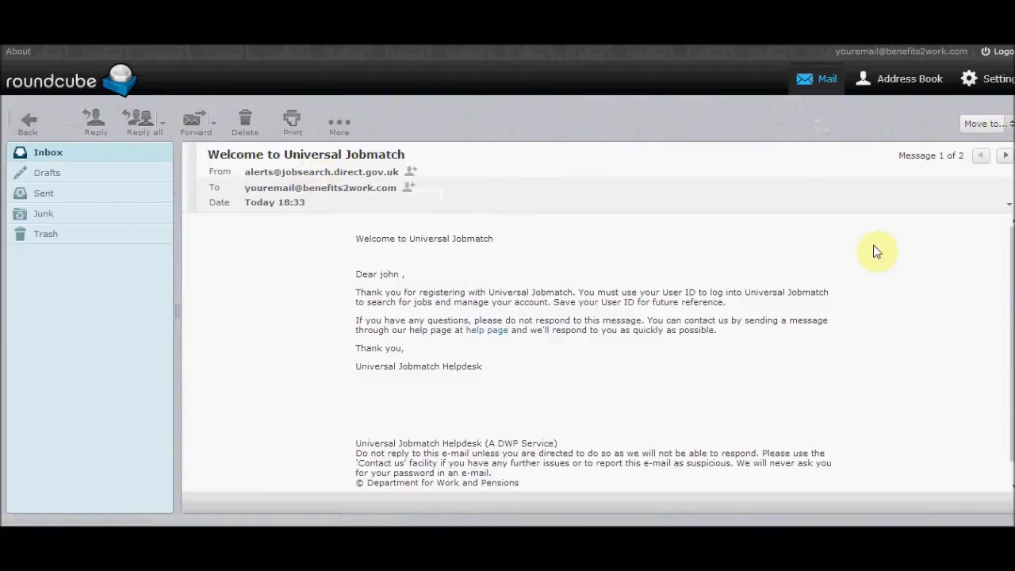
{"action": "left_click_drag", "start_coordinate": [1011, 268], "coordinate": [1012, 246]}
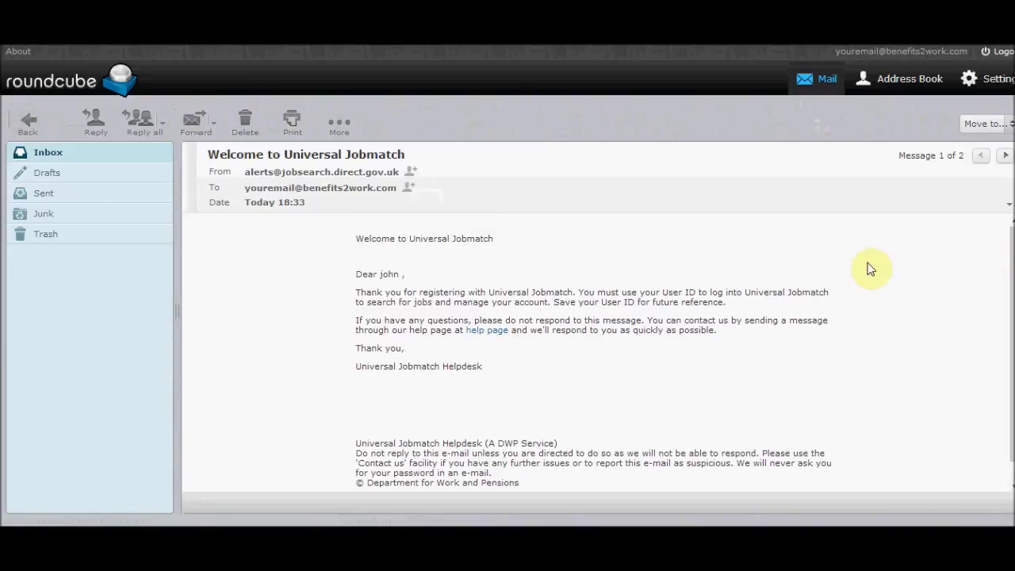